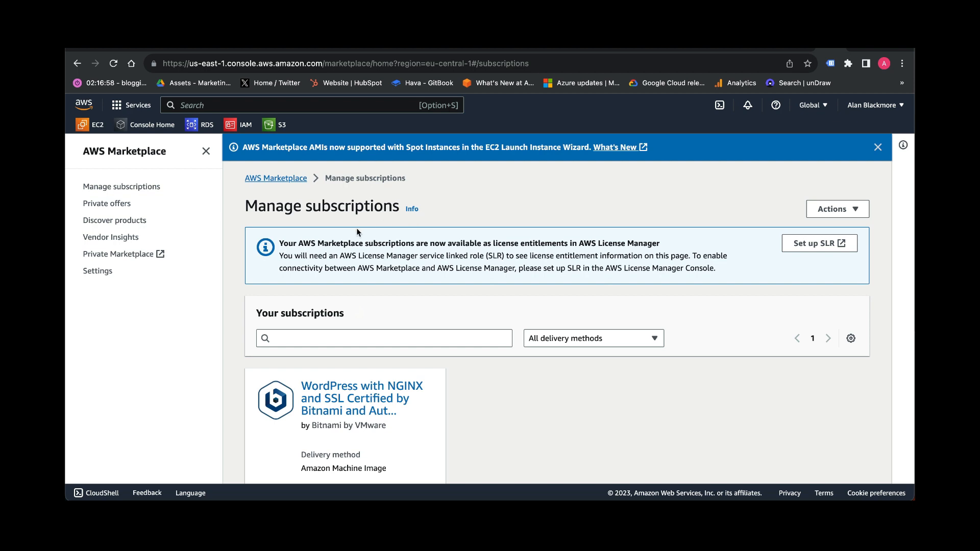
# - Search the AWS Marketplace products for hava
pyautogui.click(139, 223)
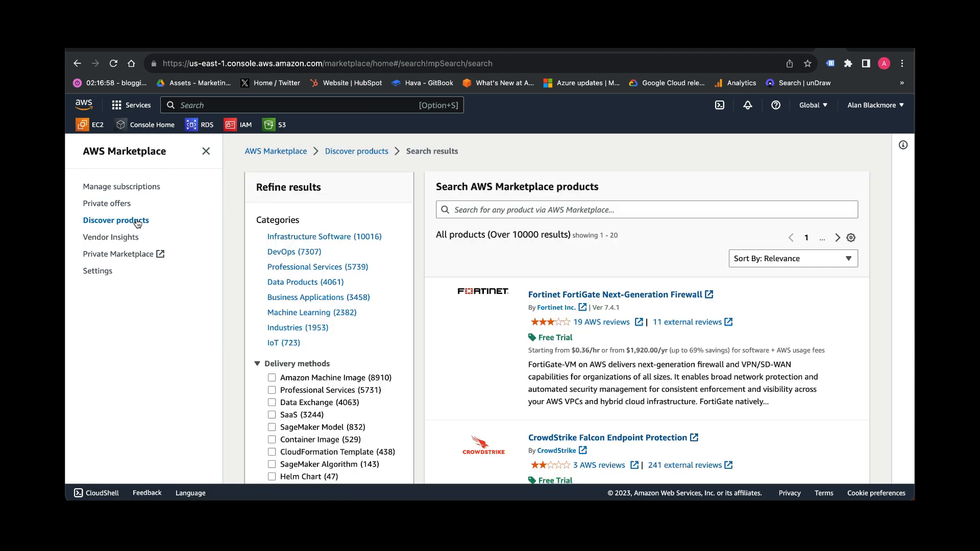
pyautogui.click(482, 210)
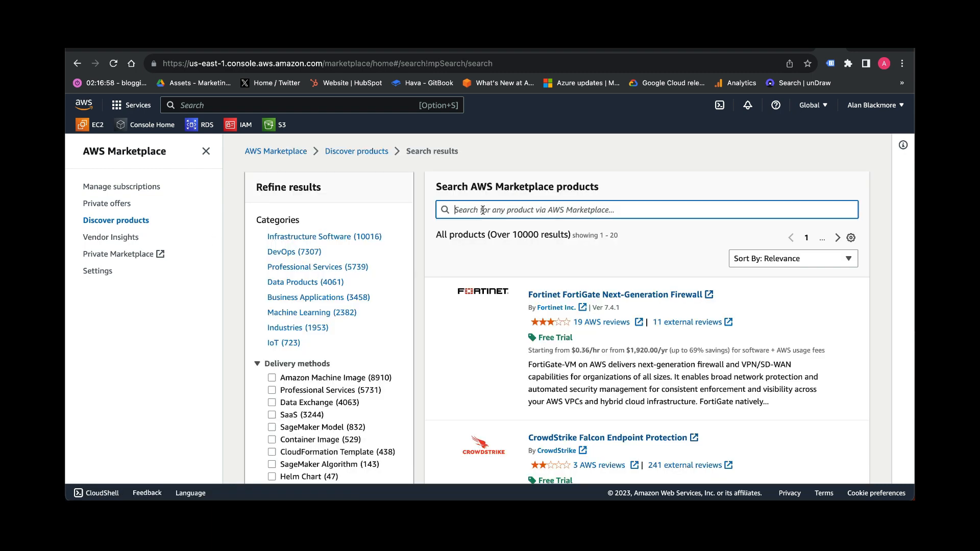
pyautogui.write('hava')
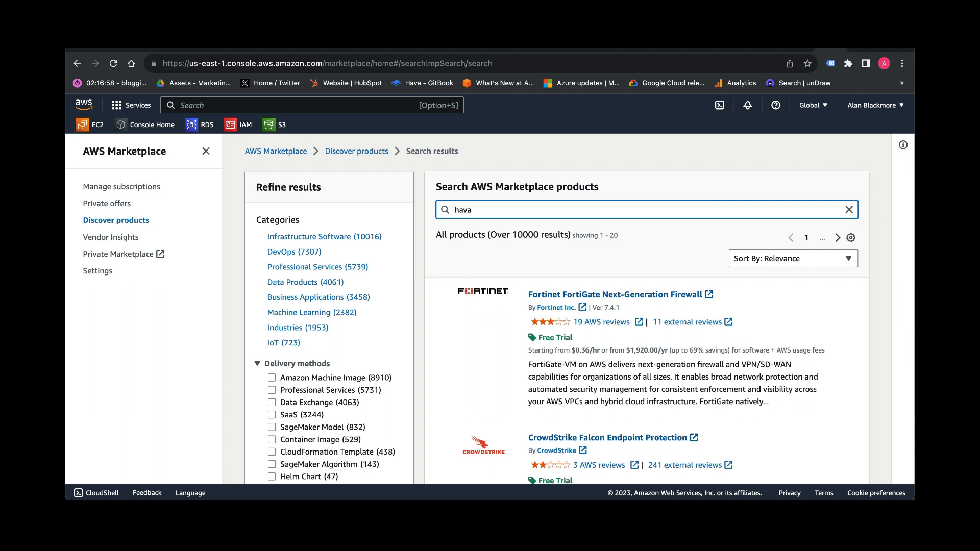
pyautogui.press('Return')
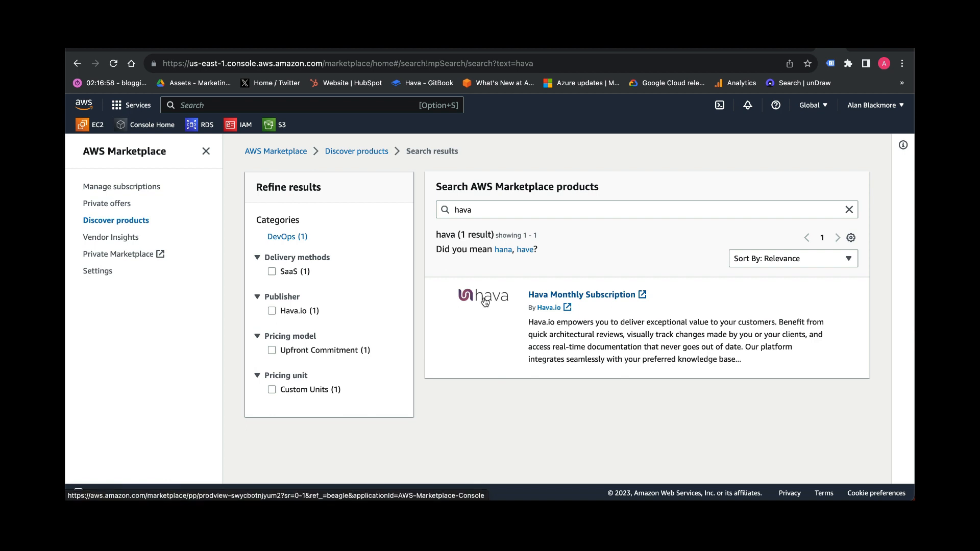
# - Open the Hava Monthly Subscription listing and review its overview and pricing information
pyautogui.click(541, 295)
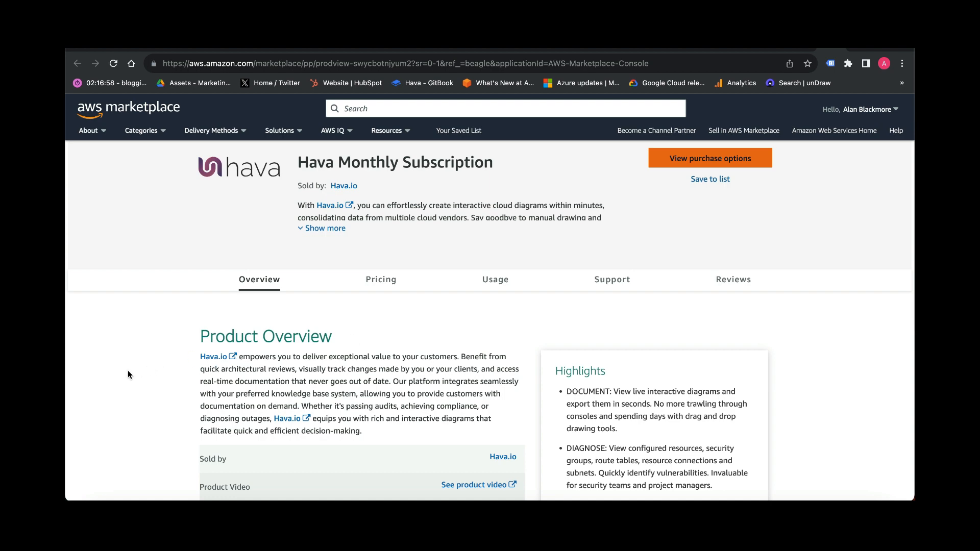
pyautogui.scroll(-3, 128, 374)
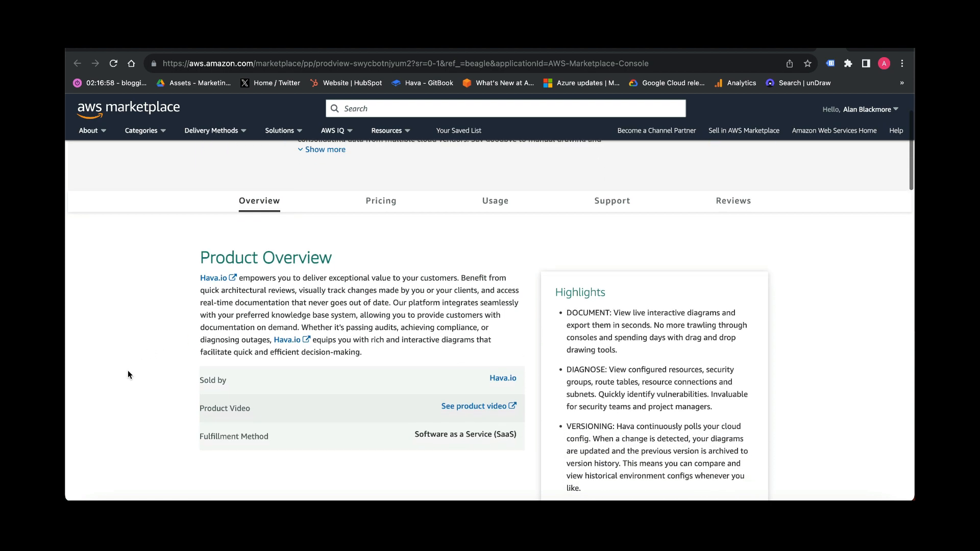
pyautogui.scroll(-3, 128, 374)
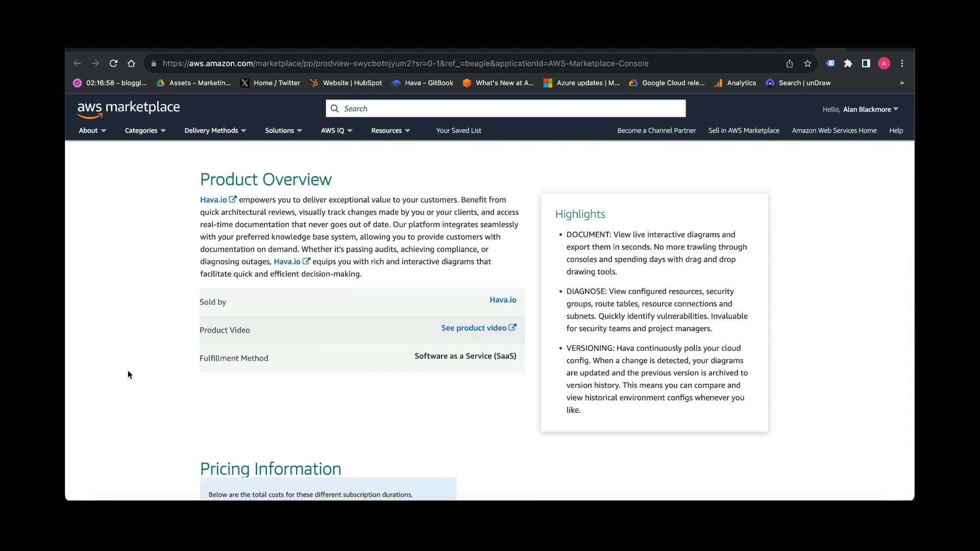
pyautogui.scroll(-6, 127, 374)
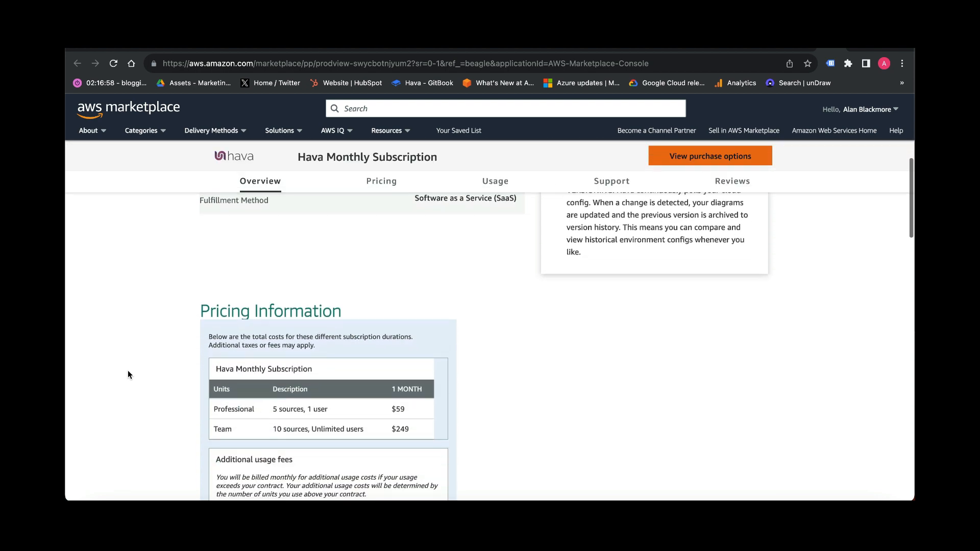
pyautogui.scroll(-3, 127, 374)
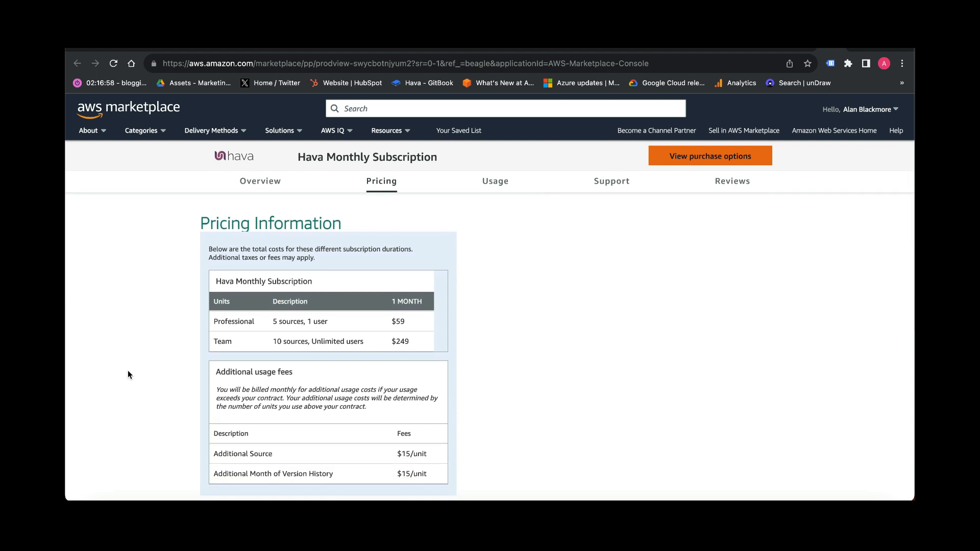
pyautogui.scroll(10, 128, 375)
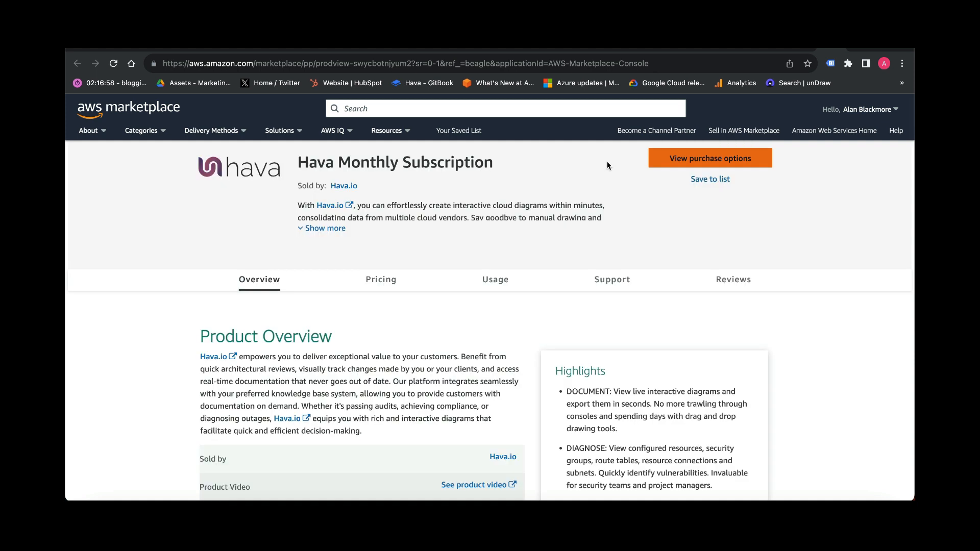
# - Open the purchase options, set auto-renew to No and choose the Professional contract option
pyautogui.click(671, 161)
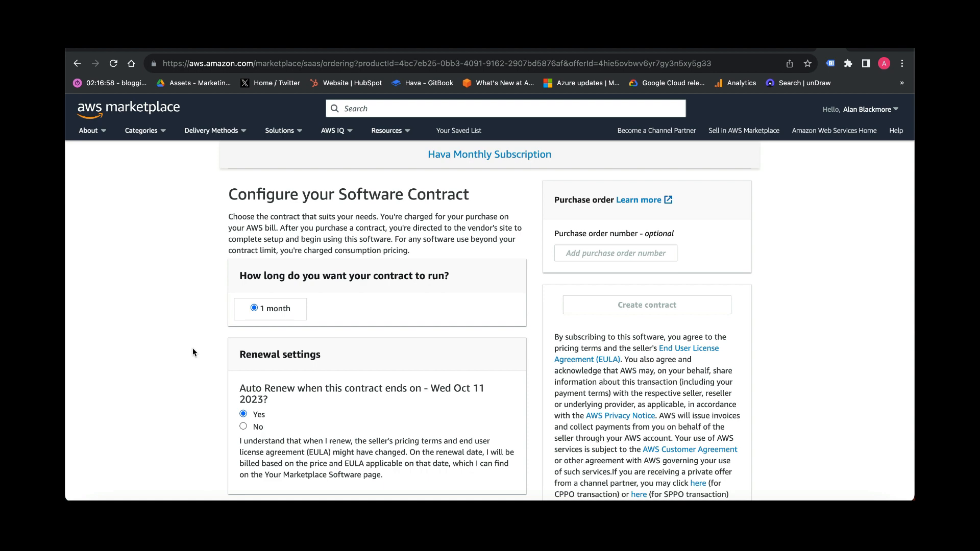
pyautogui.scroll(-2, 193, 352)
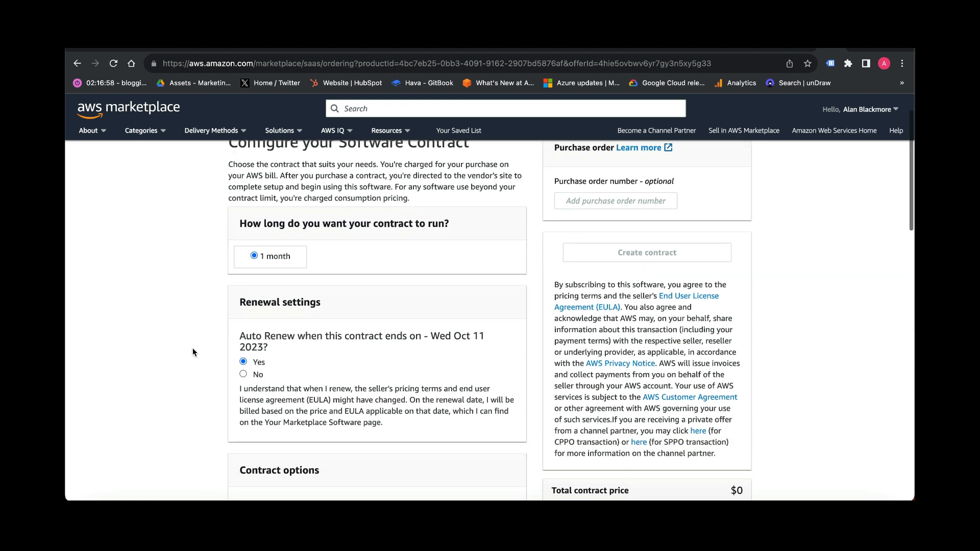
pyautogui.click(243, 373)
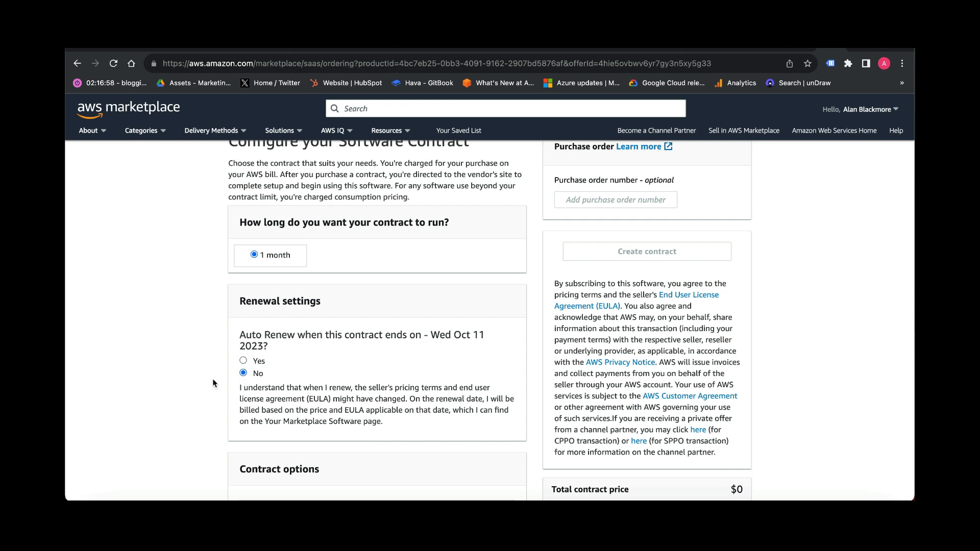
pyautogui.scroll(-4, 213, 383)
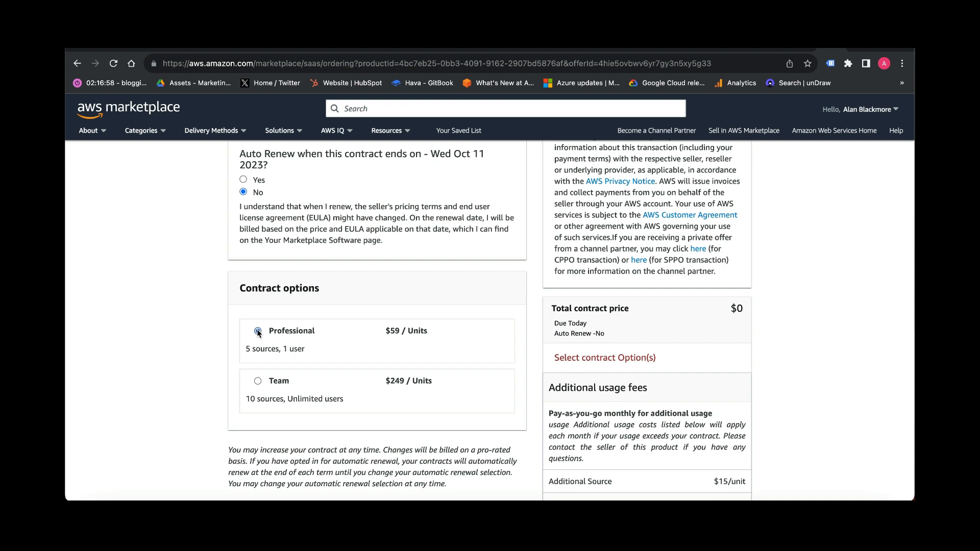
pyautogui.click(258, 331)
# - Create the 1-month contract and confirm the purchase with Pay now
pyautogui.scroll(5, 196, 354)
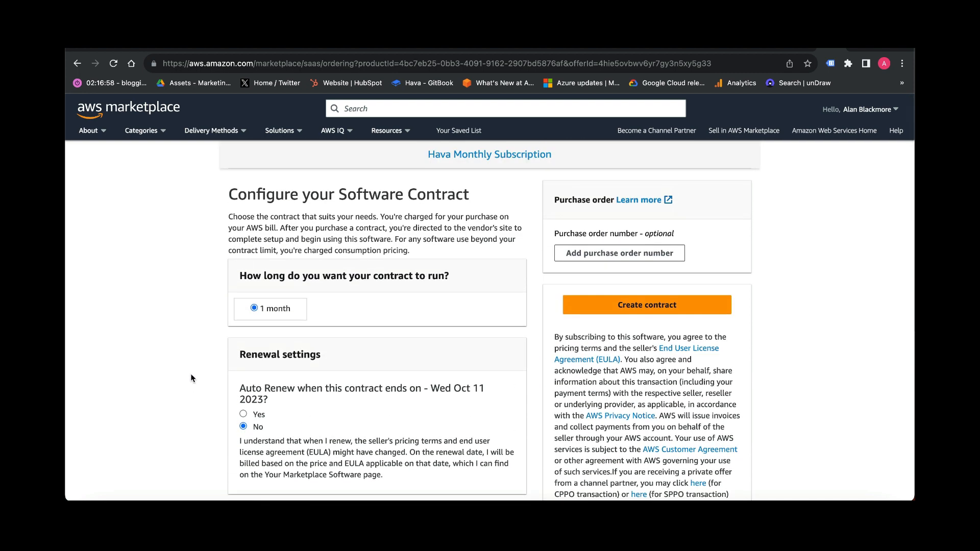
pyautogui.scroll(-4, 195, 390)
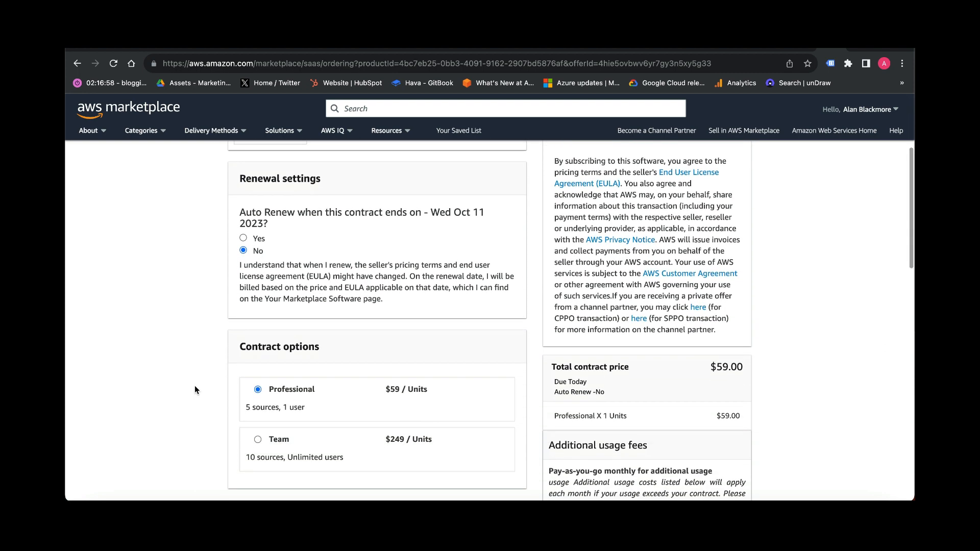
pyautogui.scroll(-2, 194, 390)
pyautogui.scroll(-3, 194, 390)
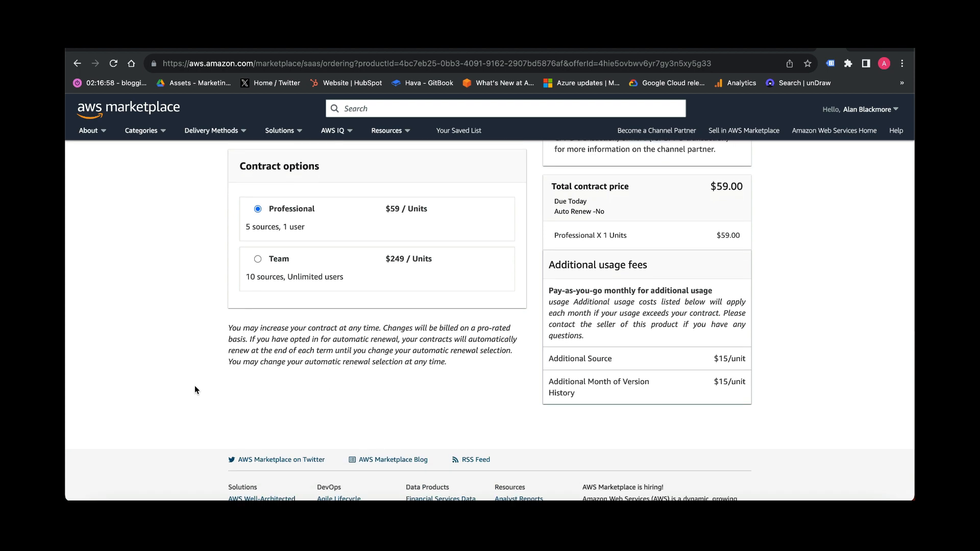
pyautogui.scroll(3, 194, 390)
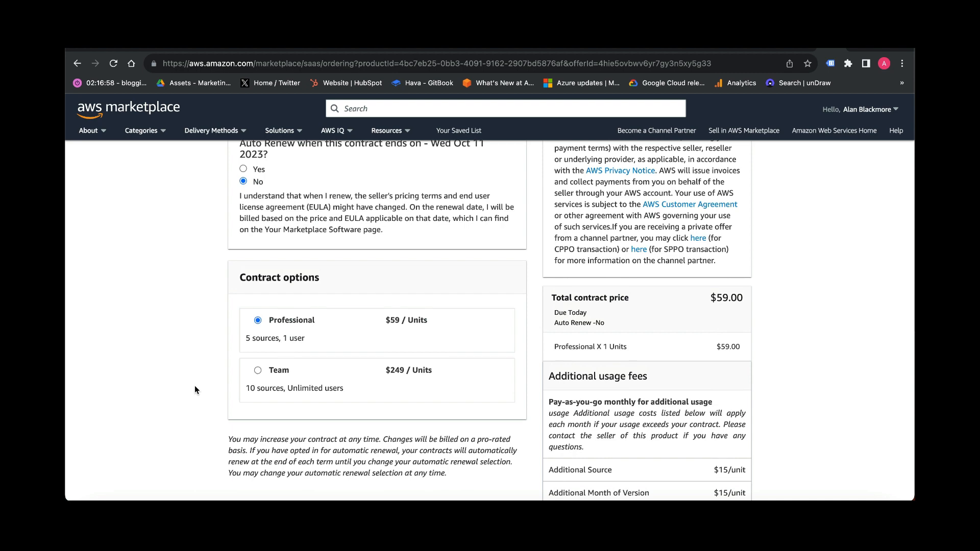
pyautogui.scroll(4, 194, 390)
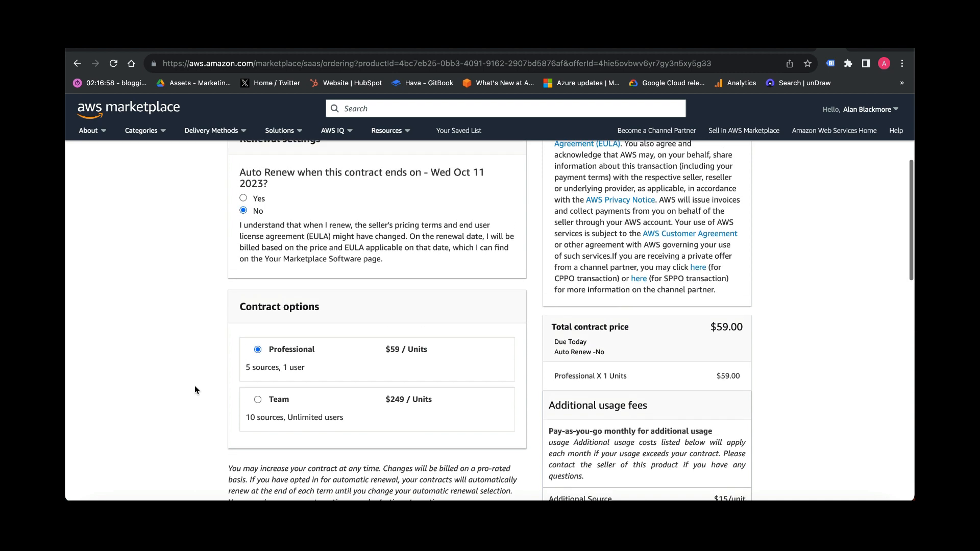
pyautogui.scroll(3, 194, 390)
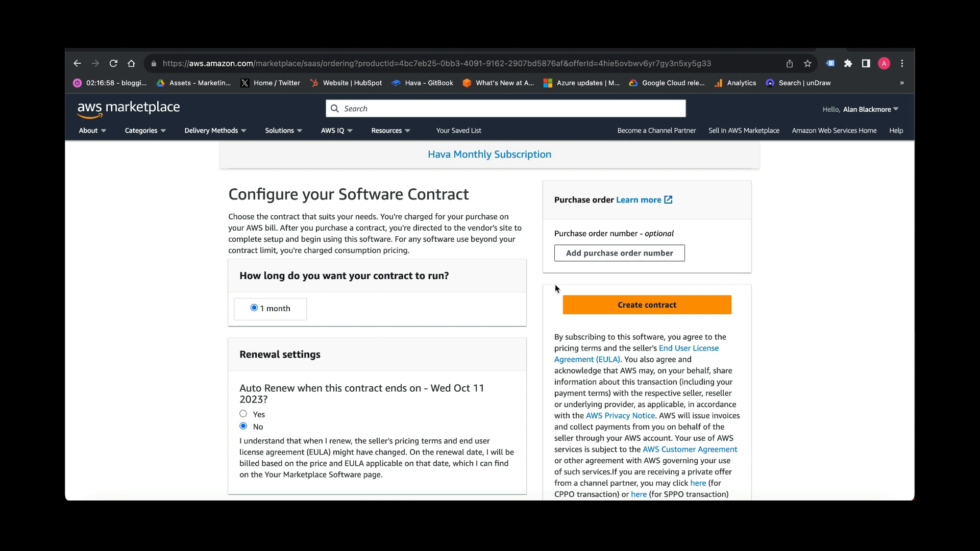
pyautogui.click(599, 305)
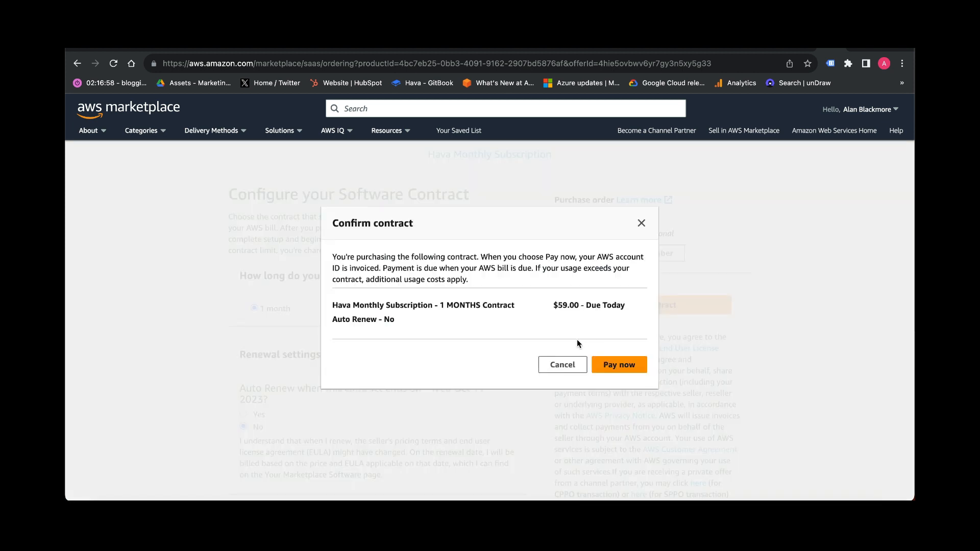
pyautogui.click(619, 365)
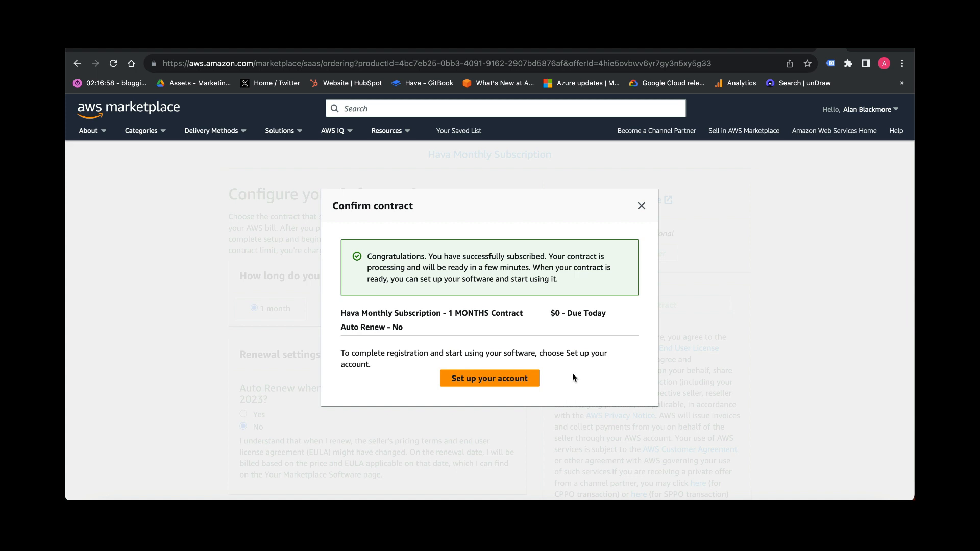
# - Set up the Hava account, signing up with the user's first and last name, and save the browser password
pyautogui.click(513, 384)
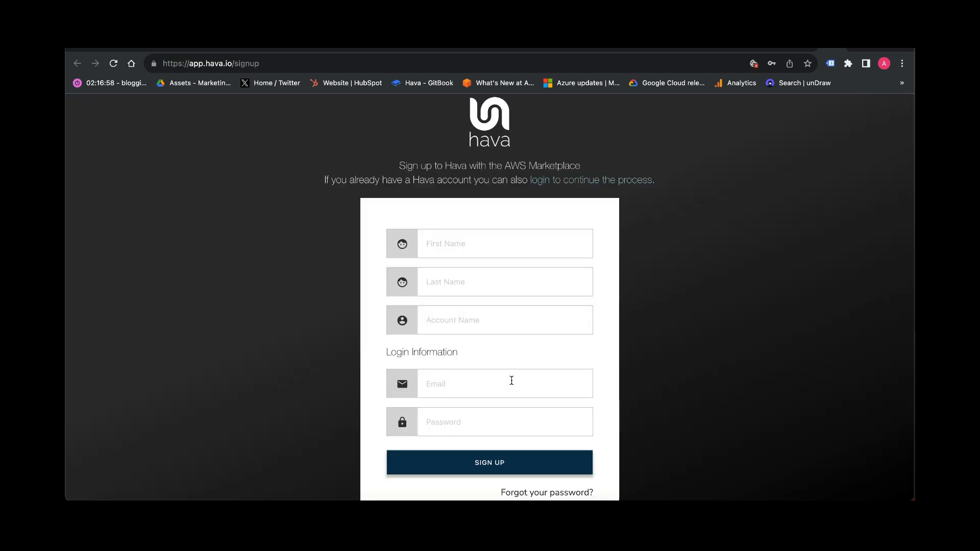
pyautogui.click(482, 244)
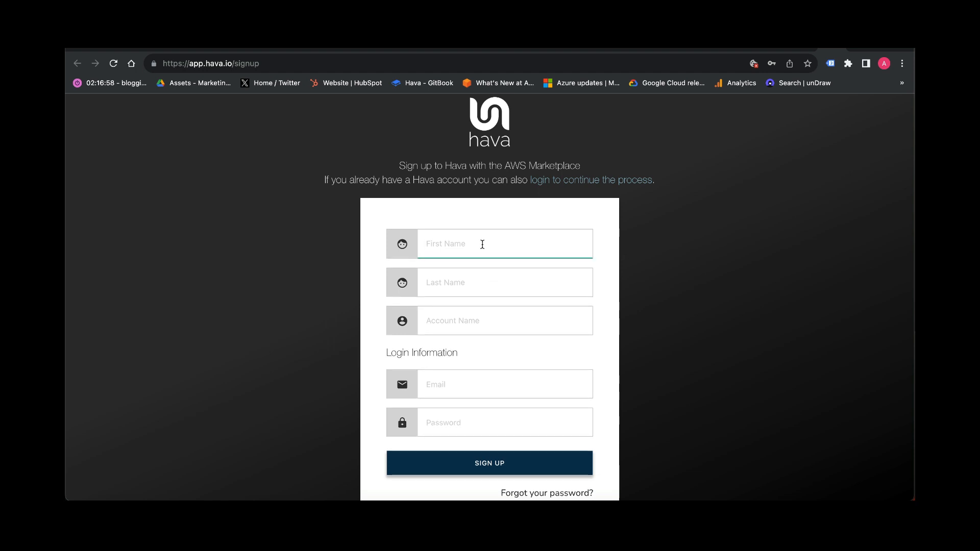
pyautogui.press('Tab')
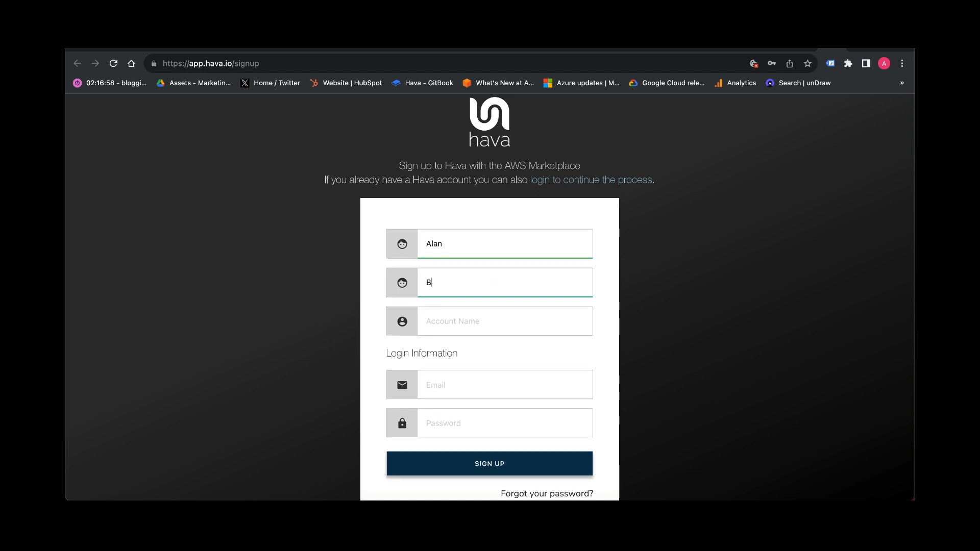
pyautogui.click(526, 472)
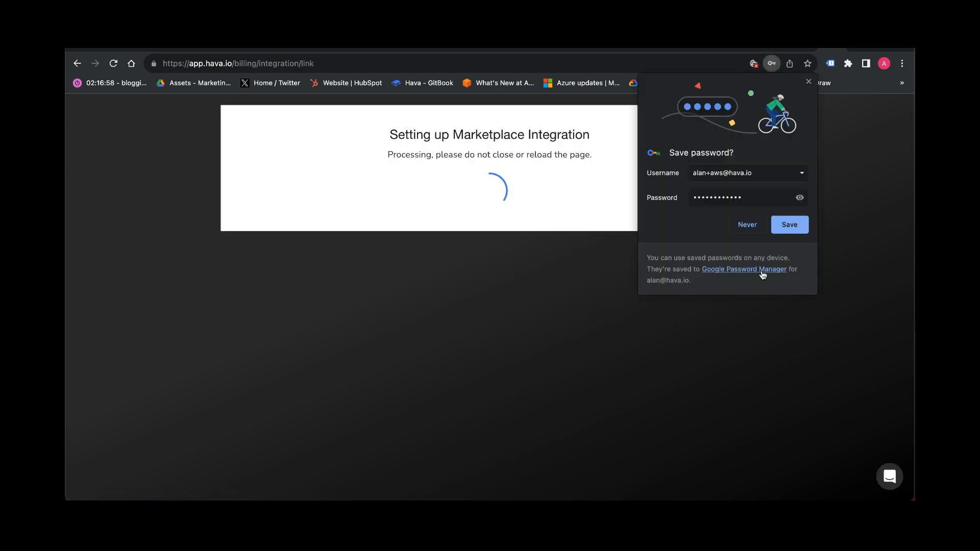
pyautogui.click(790, 225)
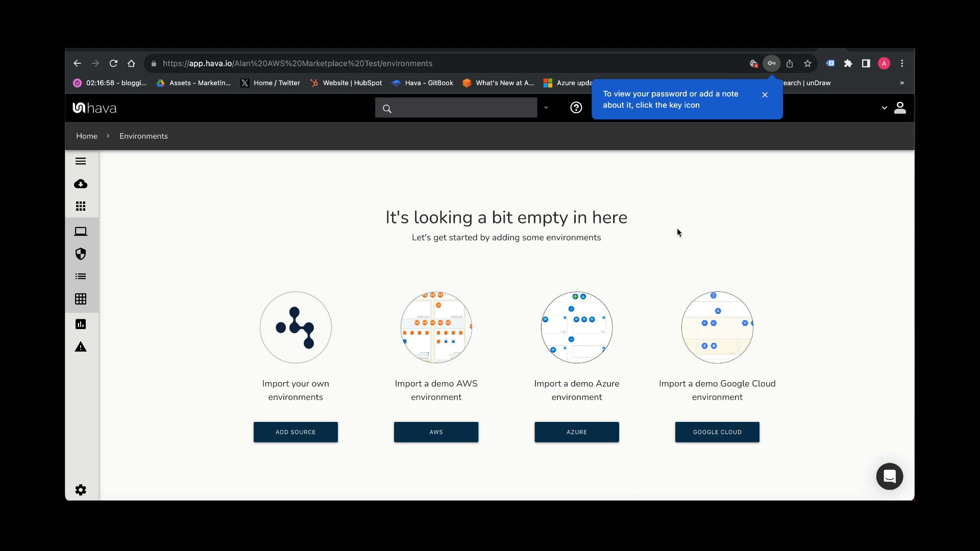
# - Add an AWS source using the automatic cross-account role setup and dismiss the IAM Identity Center prompt
pyautogui.click(309, 435)
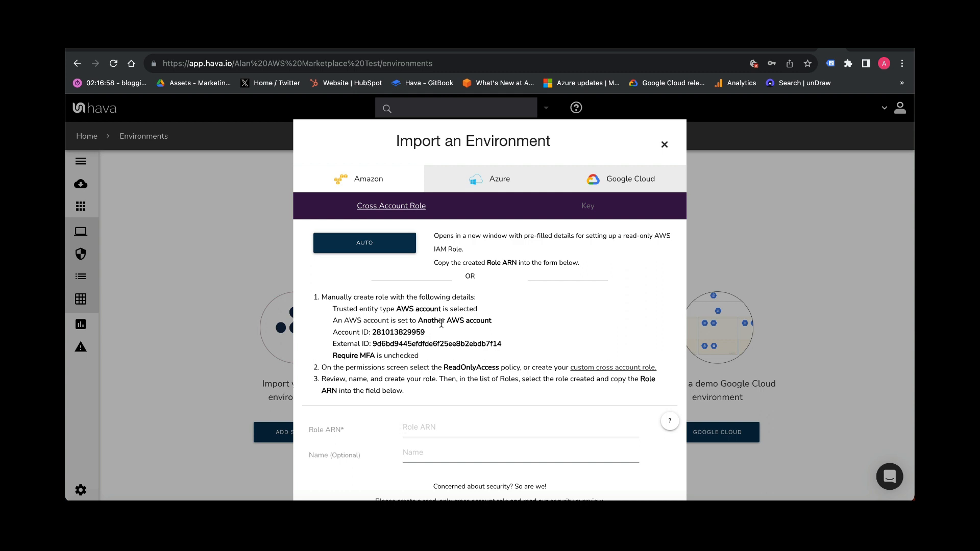
pyautogui.click(371, 244)
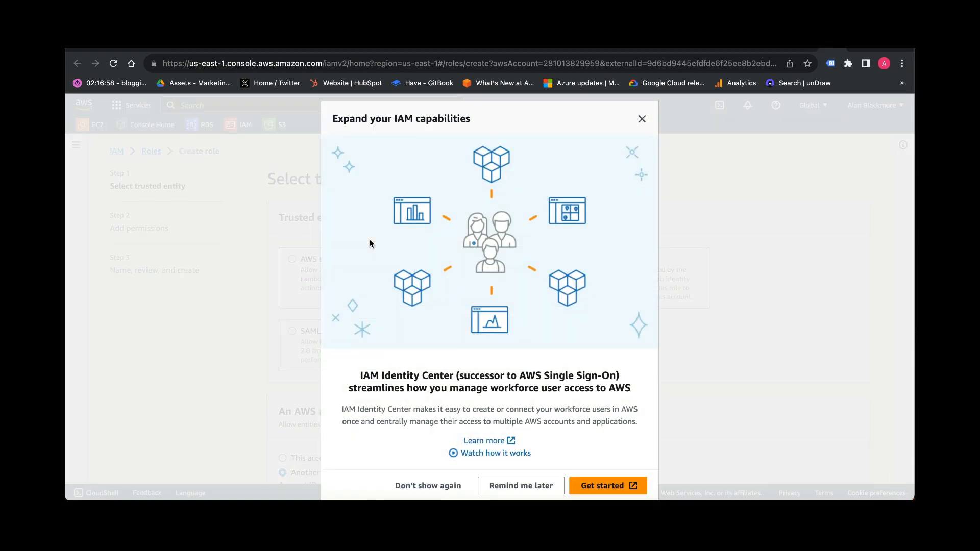
pyautogui.click(542, 486)
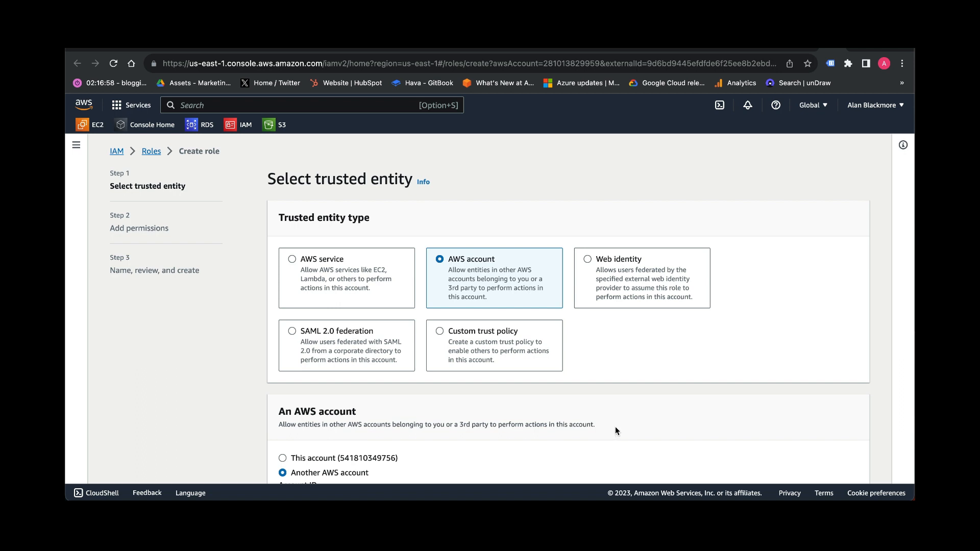
# - Continue through the trusted entity and permissions steps of role creation with the prefilled settings
pyautogui.scroll(-1, 614, 426)
pyautogui.scroll(-1, 615, 430)
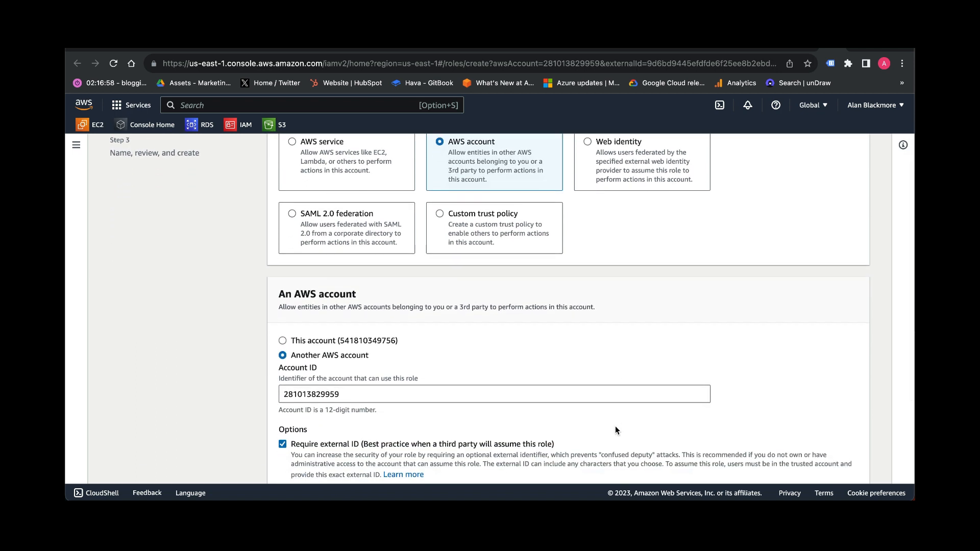
pyautogui.scroll(-2, 615, 430)
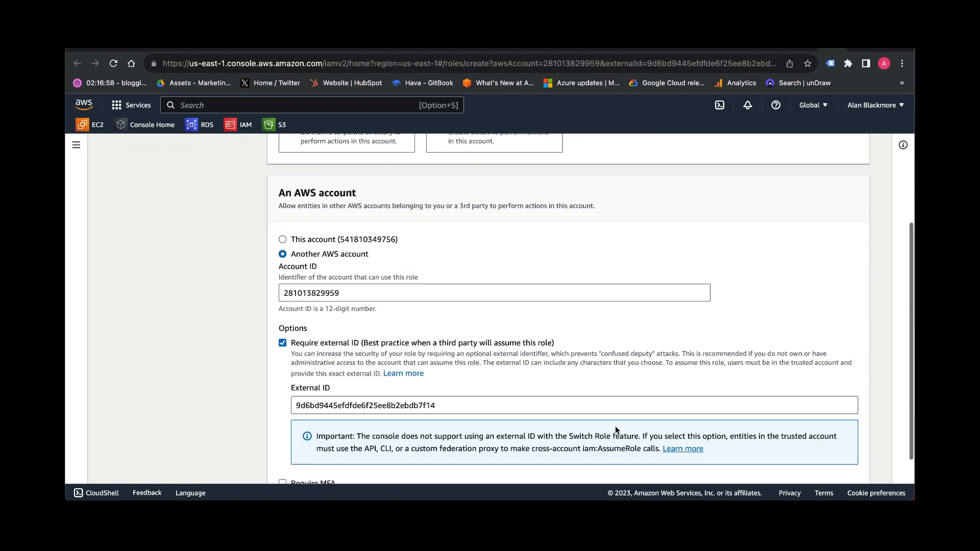
pyautogui.scroll(-1, 615, 426)
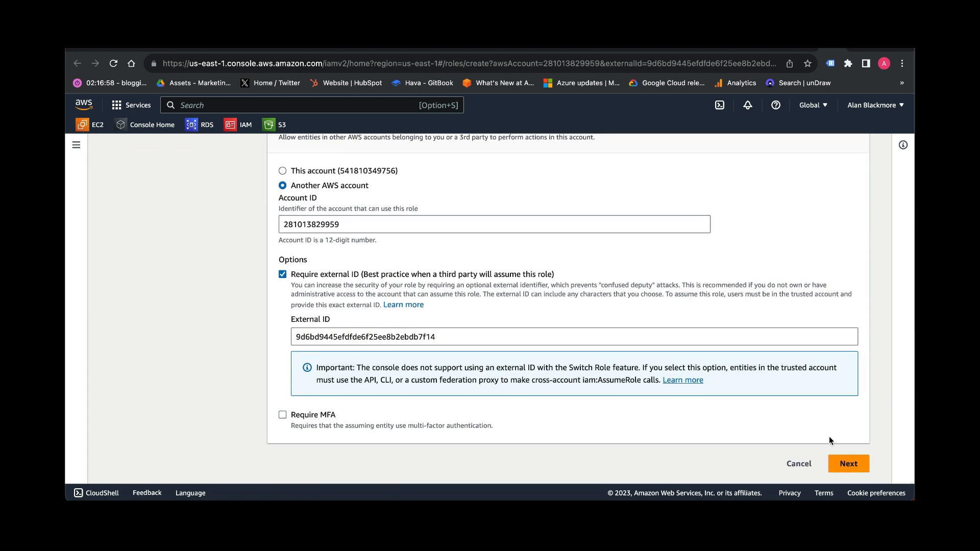
pyautogui.click(850, 464)
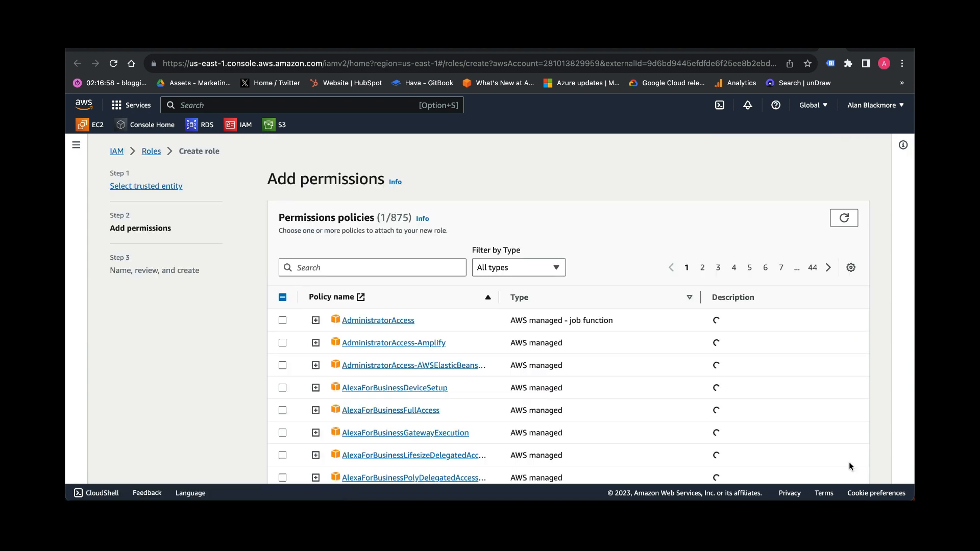
pyautogui.scroll(-10, 816, 416)
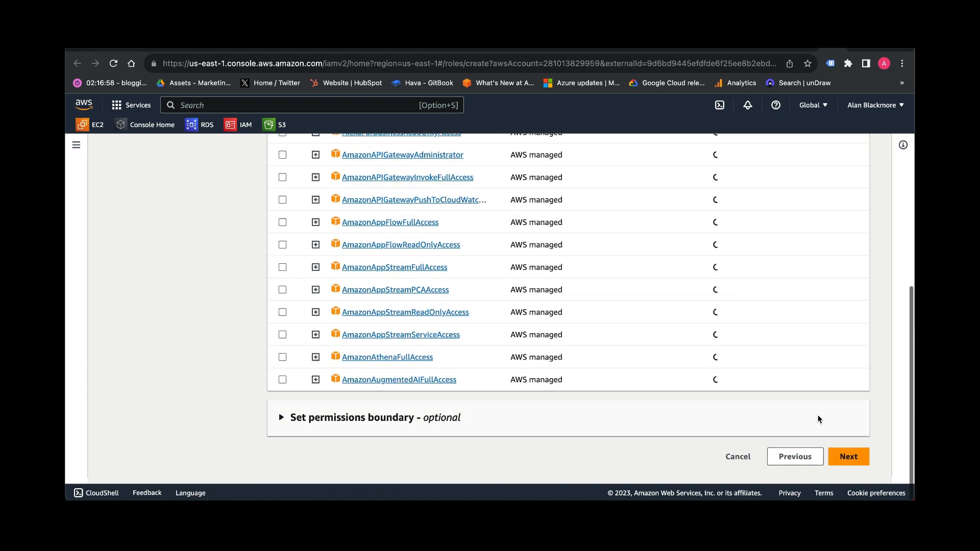
pyautogui.click(849, 460)
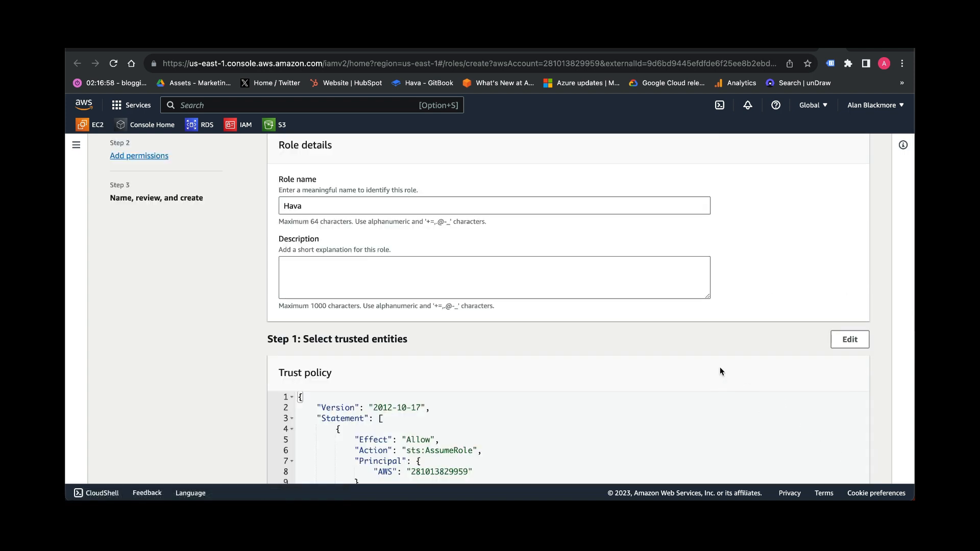
# - Name the role Hava_AWS and enter the description "Hava AWS Marketplace Demo"
pyautogui.scroll(3, 719, 368)
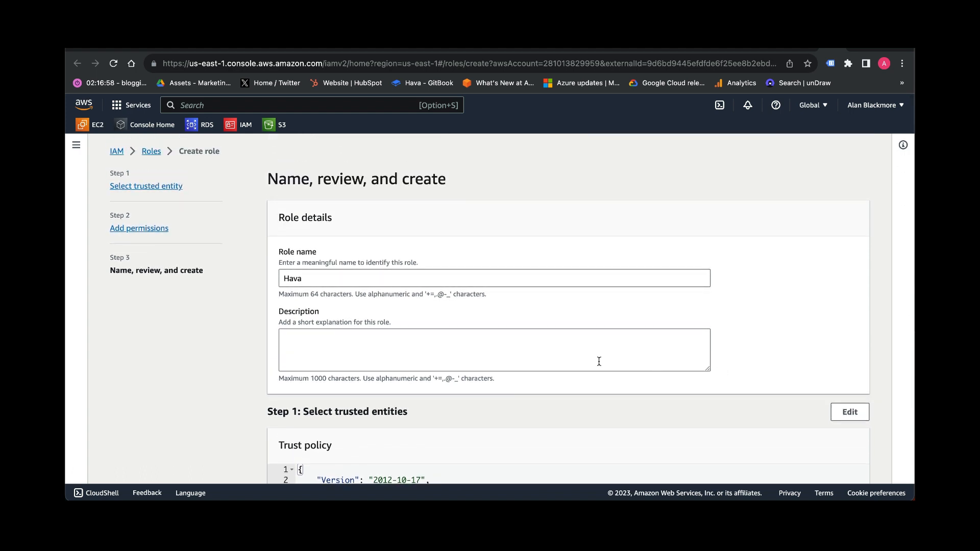
pyautogui.click(311, 278)
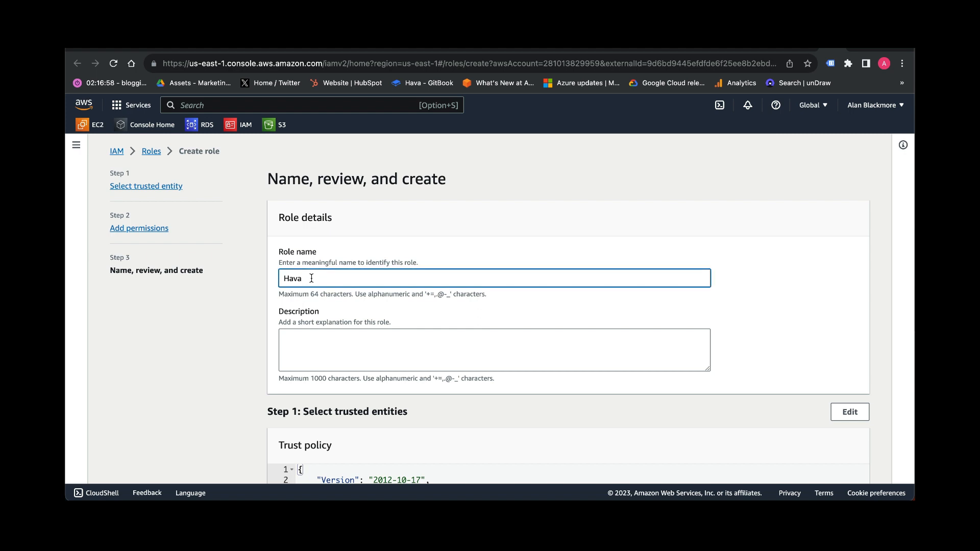
pyautogui.write('_AWS')
pyautogui.click(291, 338)
pyautogui.write('Ha')
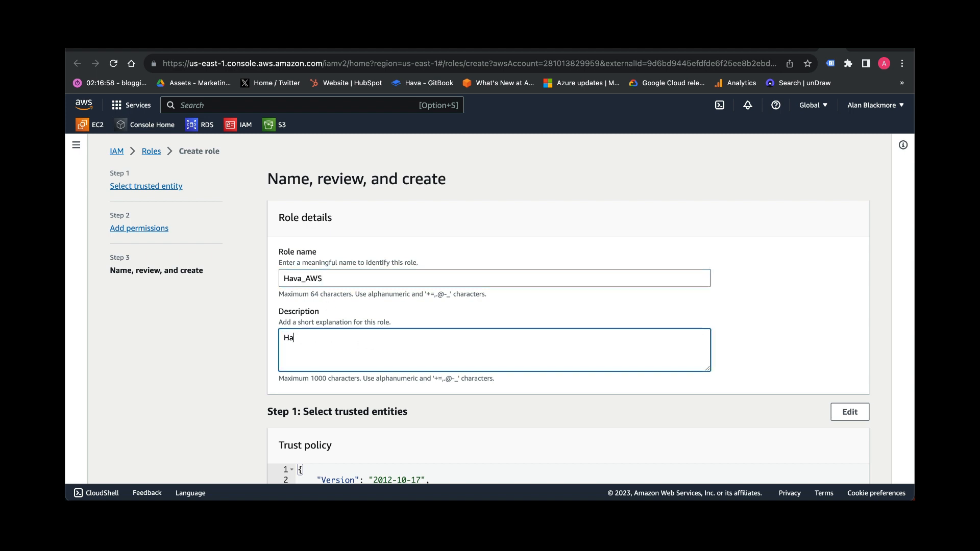
pyautogui.write('va AWS ')
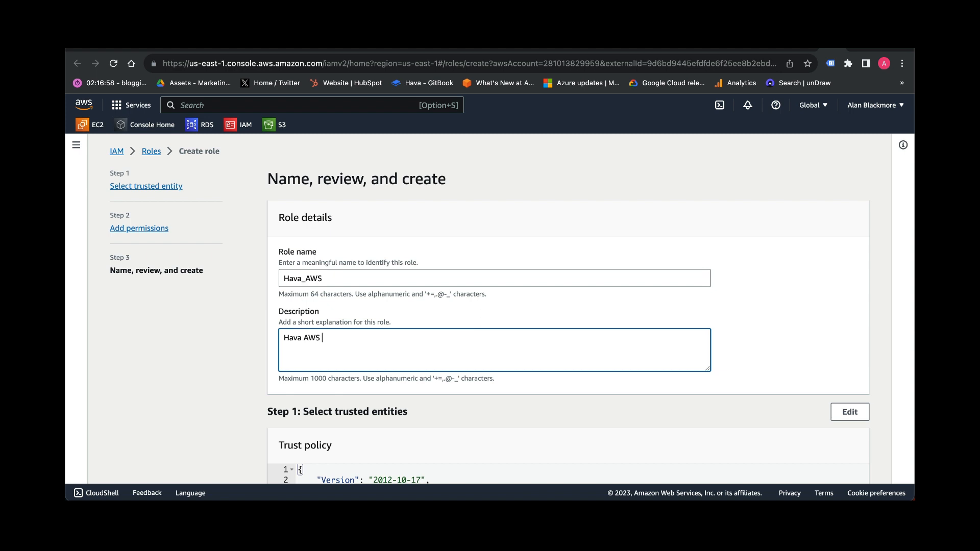
pyautogui.write('Marketplace Demo')
# - Create the role with the reviewed trust policy and ReadOnlyAccess permissions
pyautogui.scroll(-6, 723, 378)
pyautogui.scroll(-4, 724, 379)
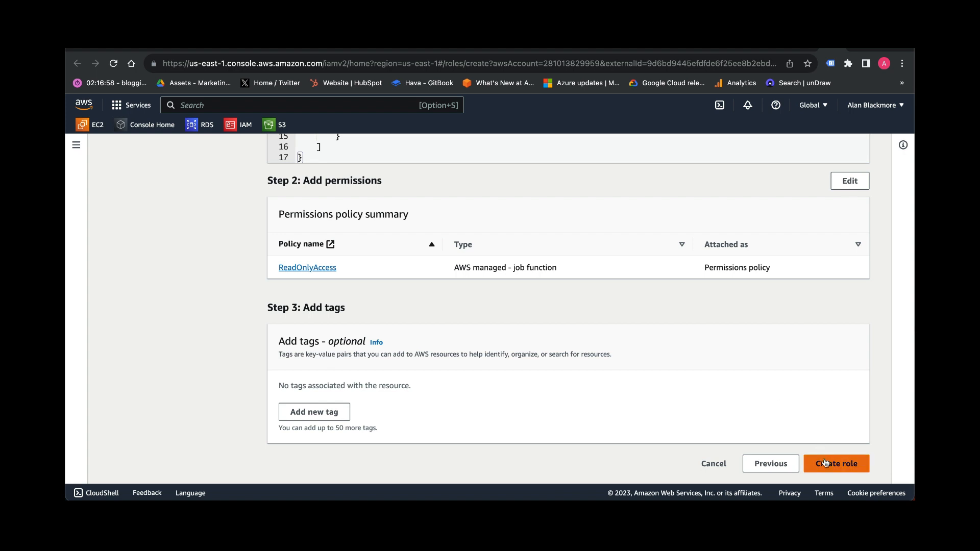
pyautogui.click(826, 461)
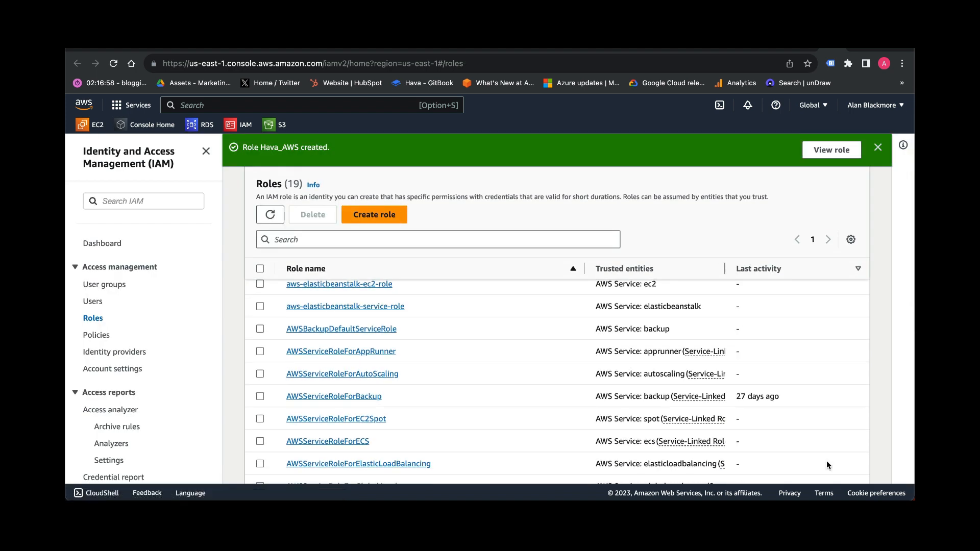
# - Open the new Hava_AWS role from the roles list and copy its ARN
pyautogui.scroll(2, 531, 308)
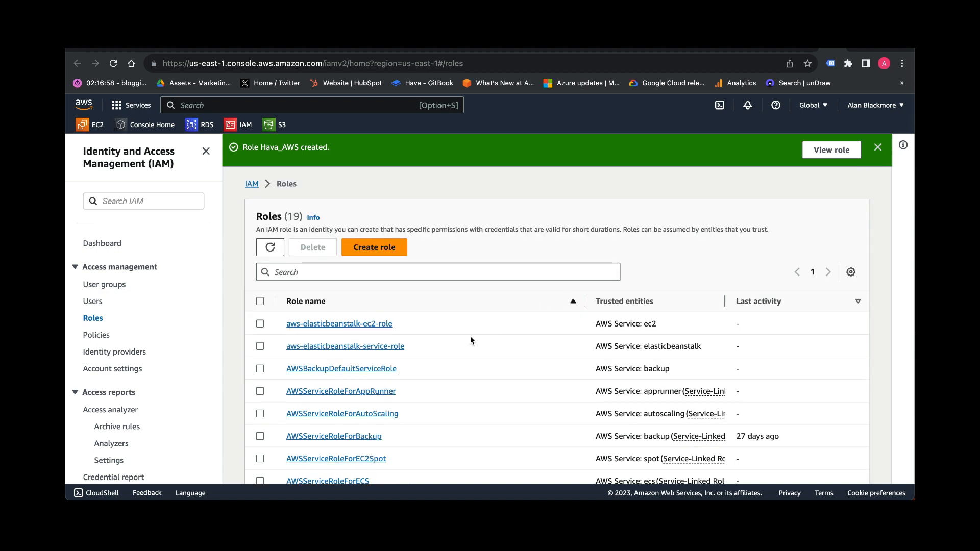
pyautogui.scroll(-8, 470, 340)
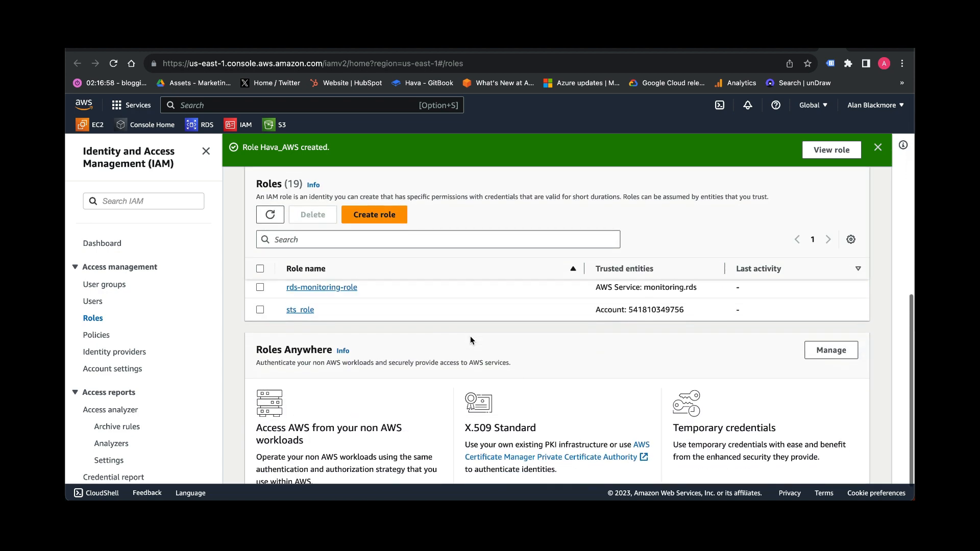
pyautogui.scroll(2, 470, 341)
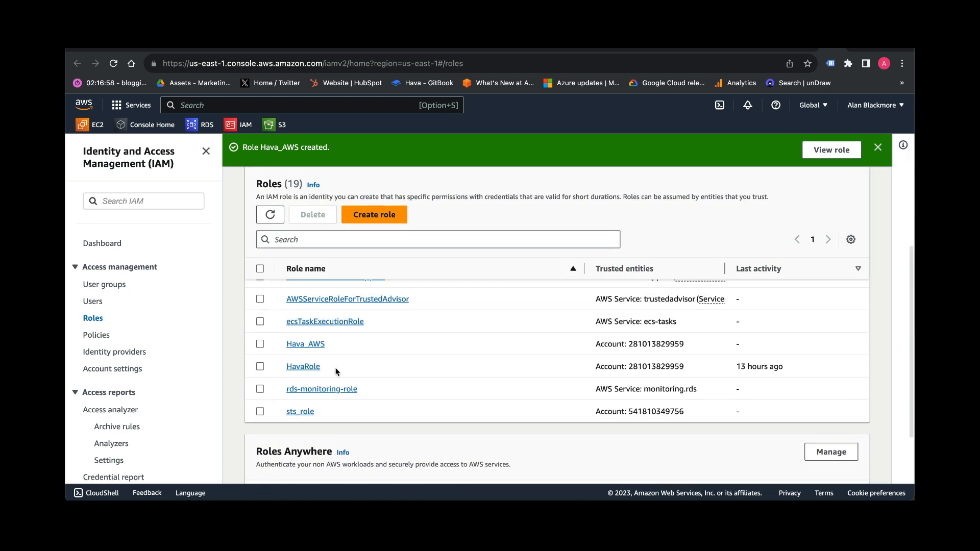
pyautogui.click(317, 344)
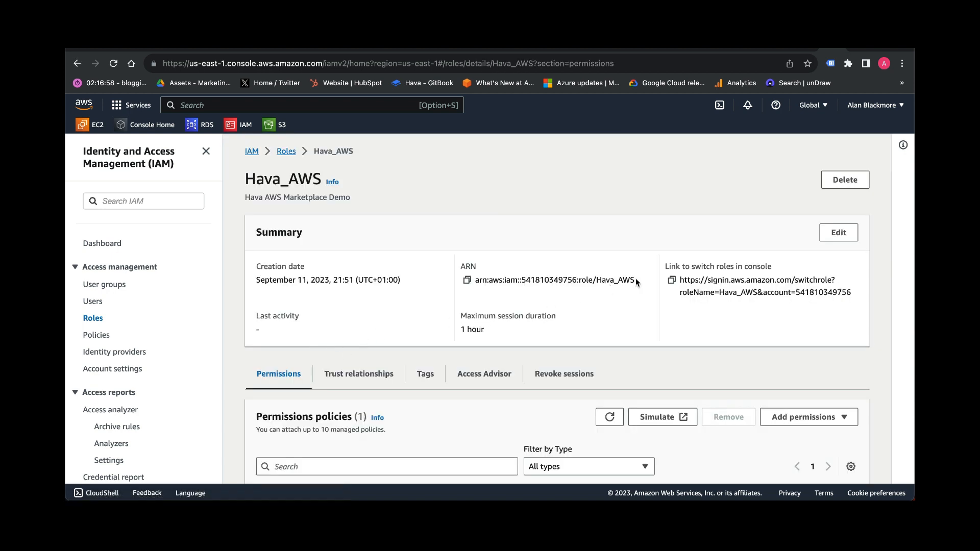
pyautogui.moveTo(636, 278); pyautogui.dragTo(476, 282)
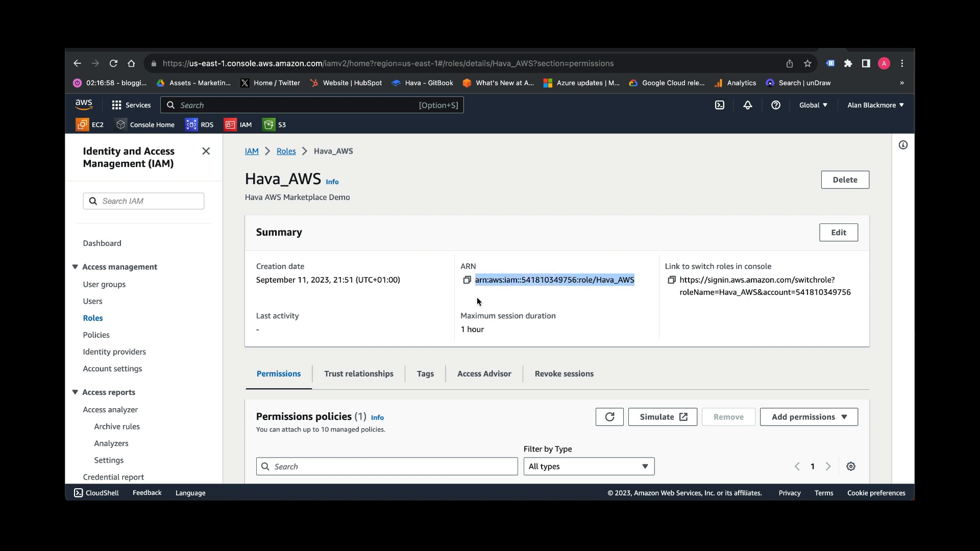
pyautogui.click(481, 303)
pyautogui.click(466, 281)
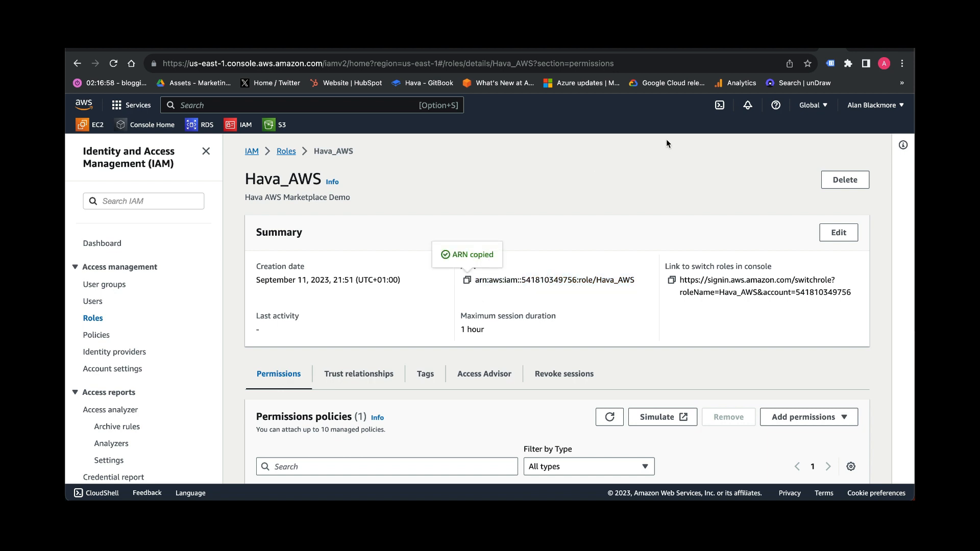
# - Back in Hava, paste the copied ARN into the Role ARN field and import the environment
pyautogui.click(803, 43)
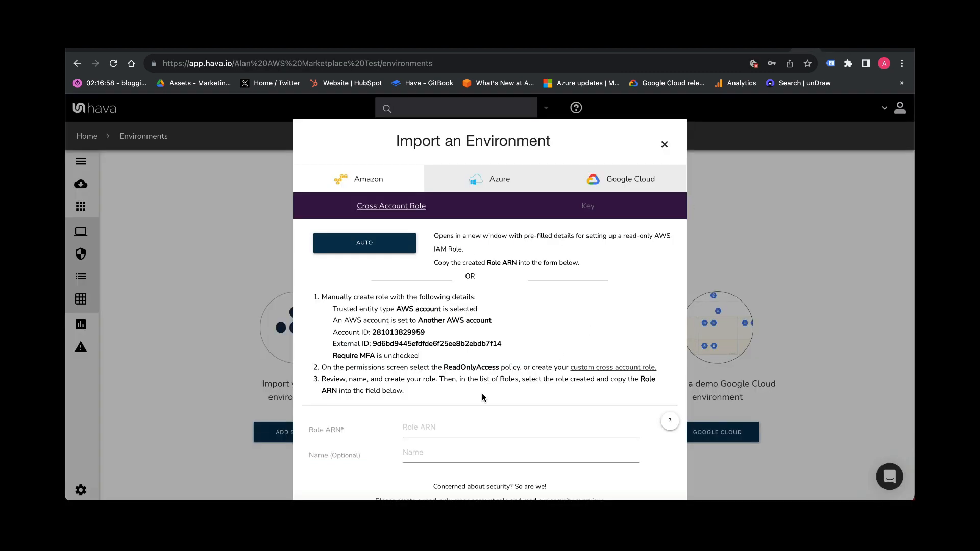
pyautogui.click(434, 433)
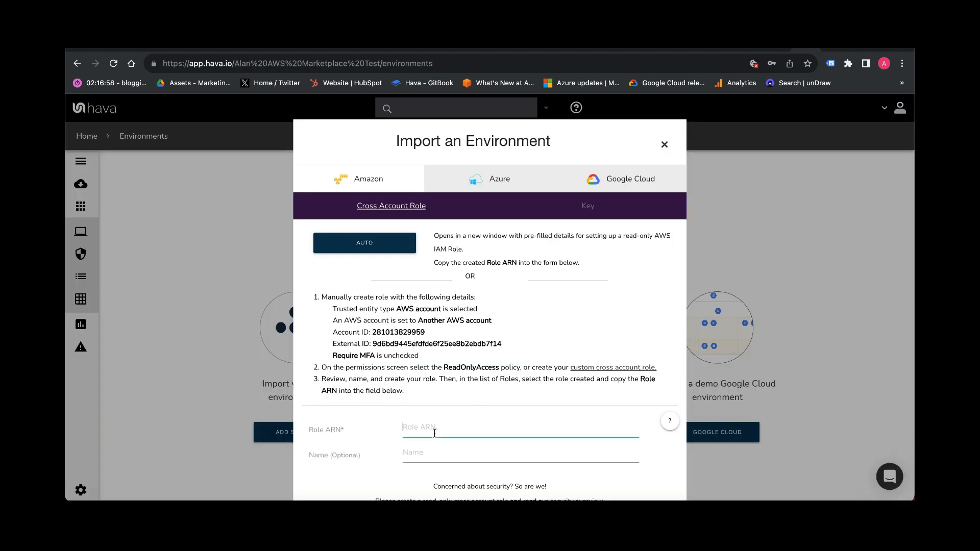
pyautogui.hotkey('ctrl', 'v')
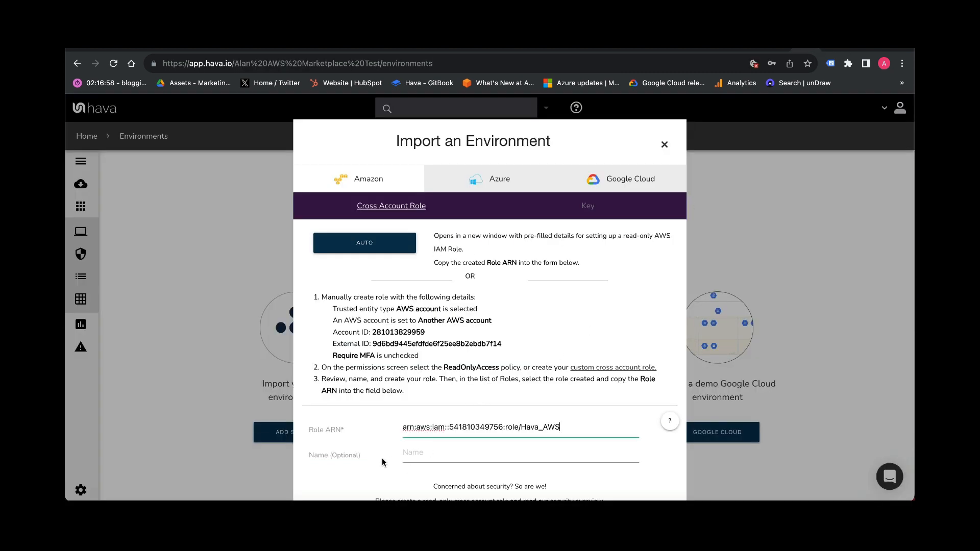
pyautogui.scroll(-3, 360, 464)
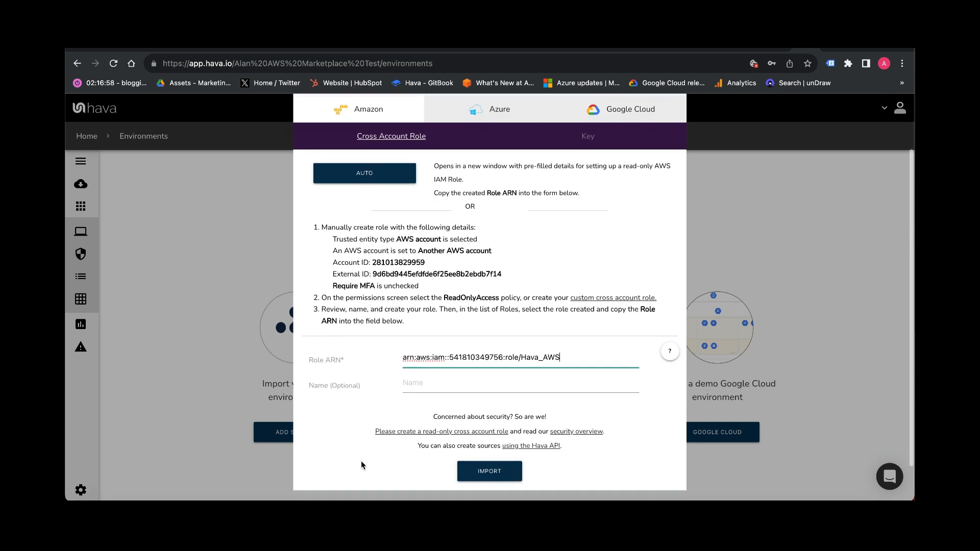
pyautogui.click(477, 469)
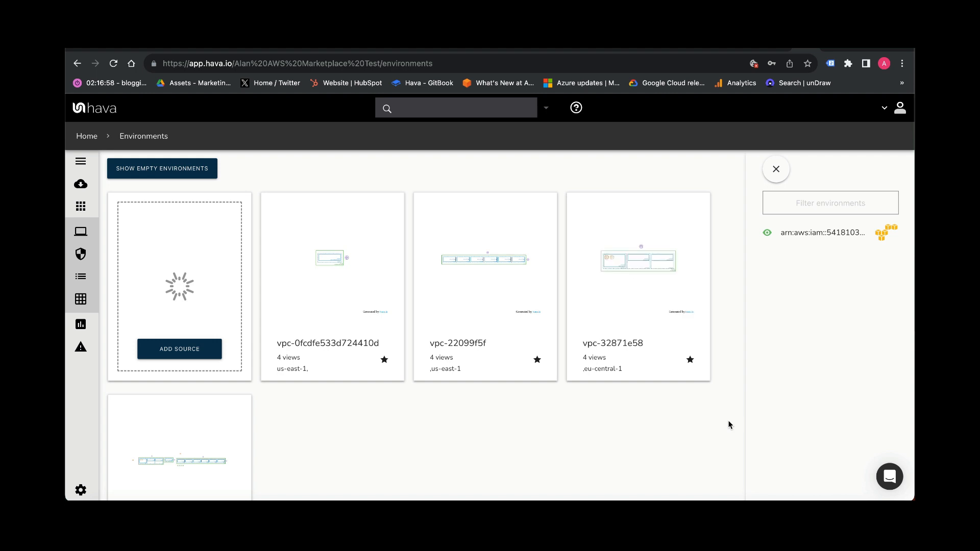
# - Open the vpc-32871e58 environment diagram and inspect the attributes of an EC2 Test instance
pyautogui.click(641, 292)
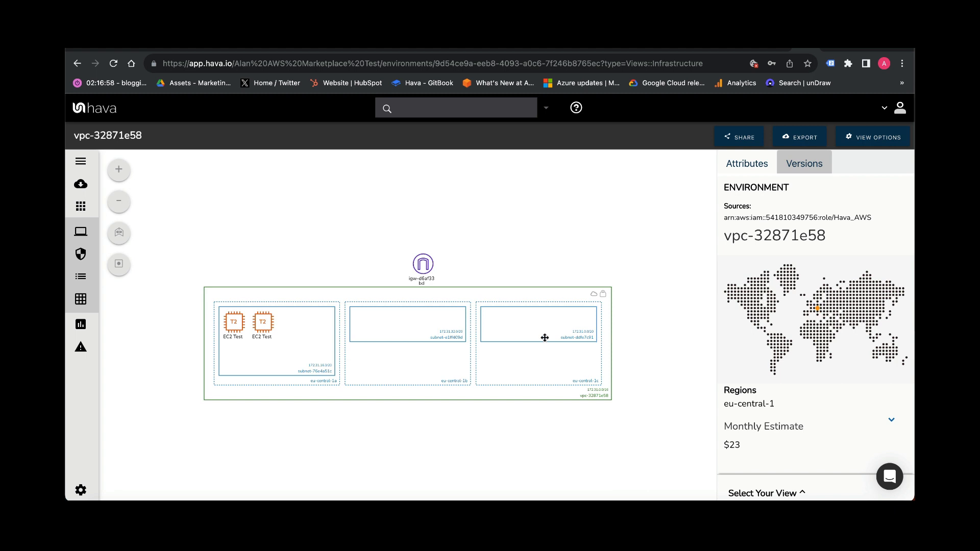
pyautogui.click(234, 324)
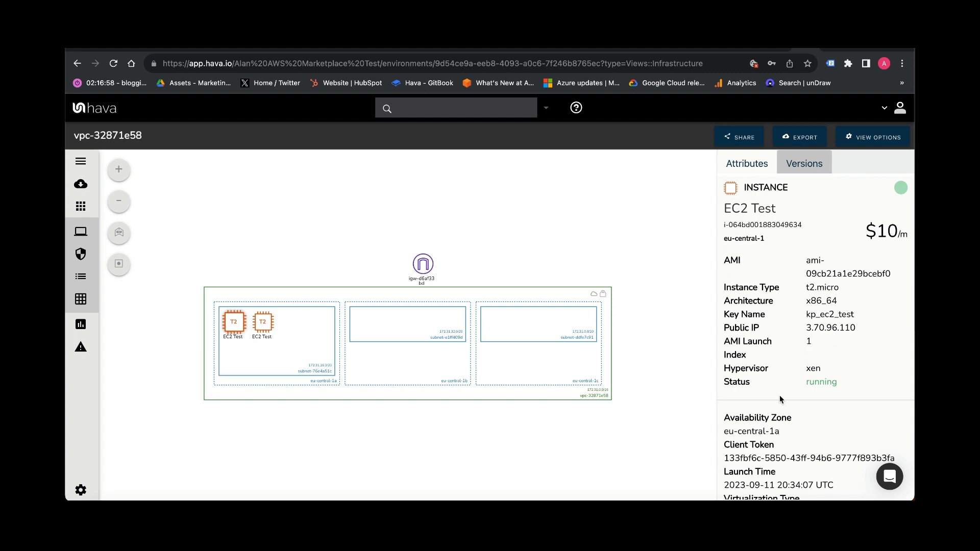
pyautogui.scroll(-6, 780, 400)
pyautogui.scroll(-5, 780, 400)
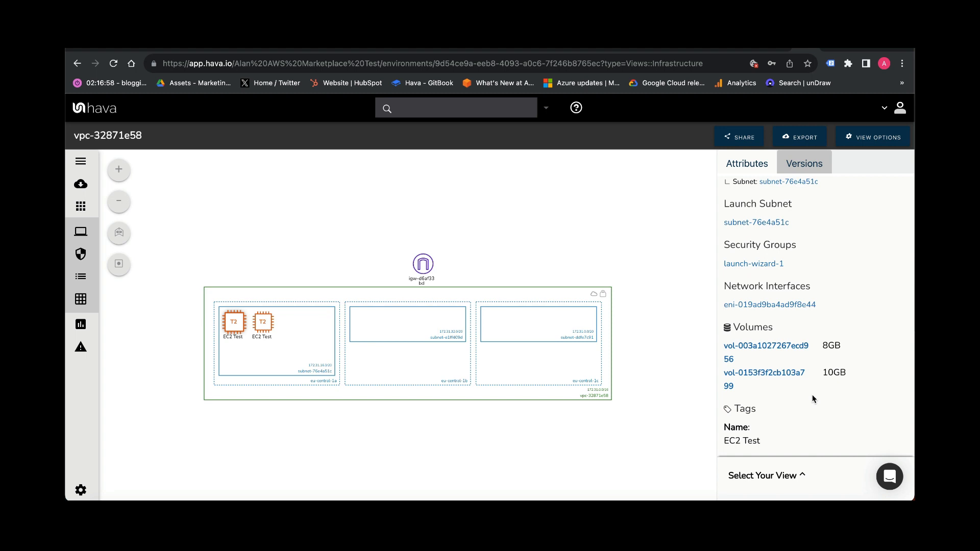
# - Expand the view selector and preview the Security Group view, then return to Infrastructure
pyautogui.click(789, 476)
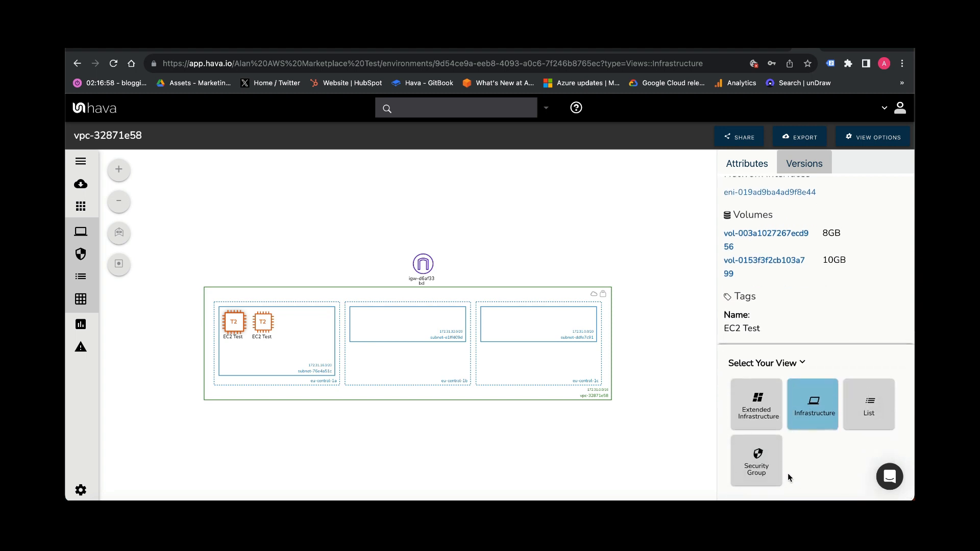
pyautogui.click(754, 461)
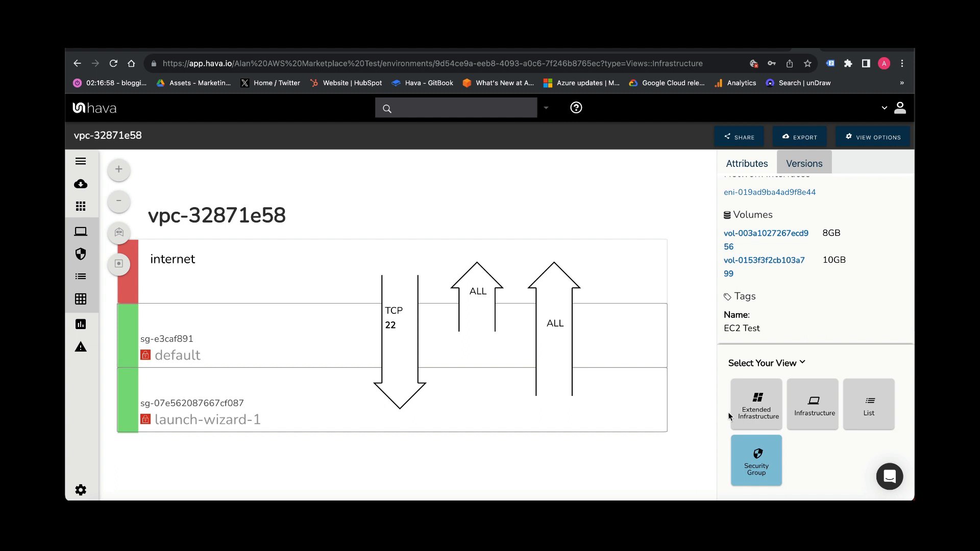
pyautogui.click(815, 411)
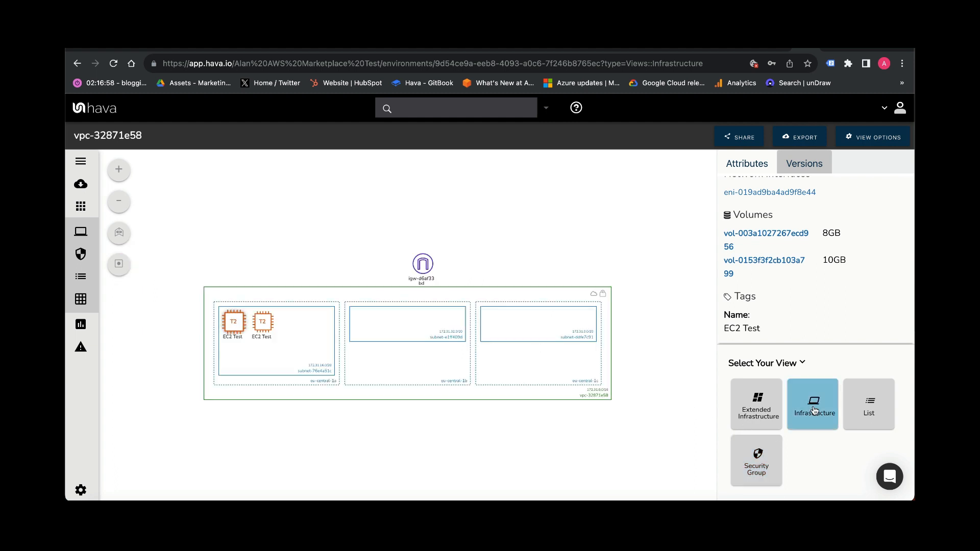
# - Switch to the List view and scroll through the environment's resources
pyautogui.click(875, 406)
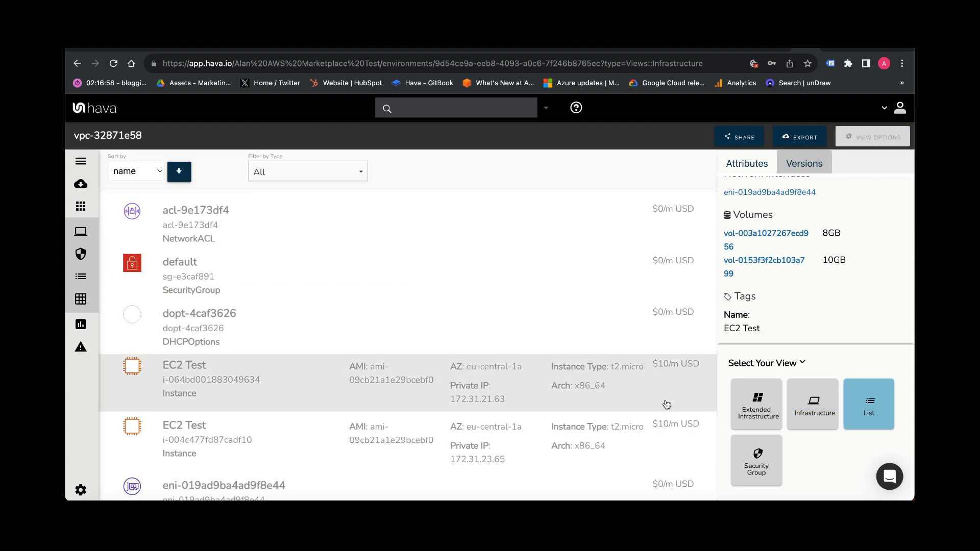
pyautogui.scroll(-4, 572, 409)
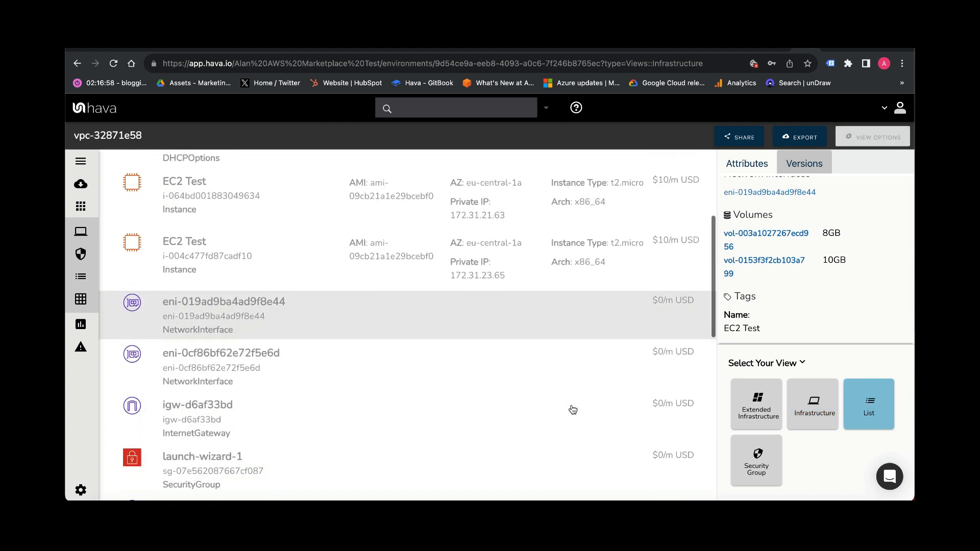
pyautogui.scroll(-6, 572, 409)
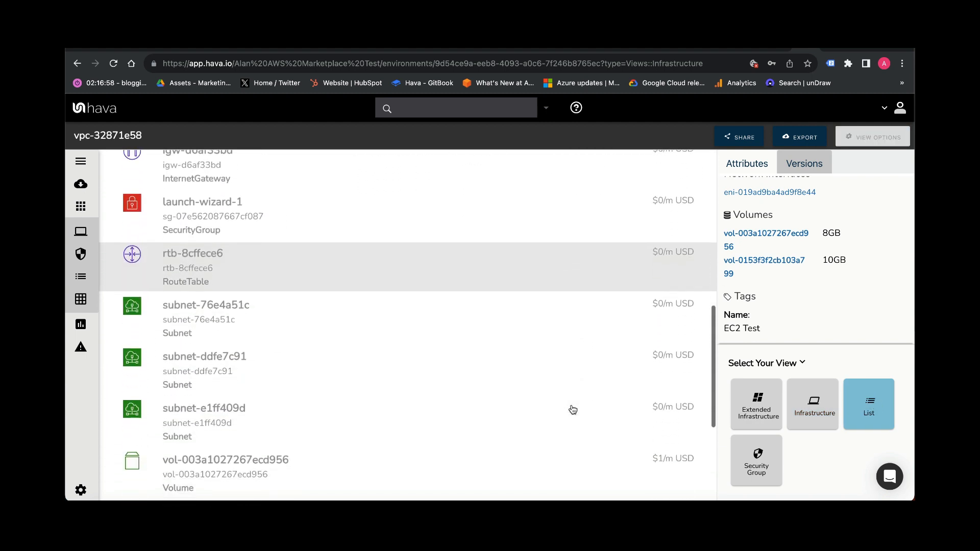
pyautogui.scroll(-3, 573, 409)
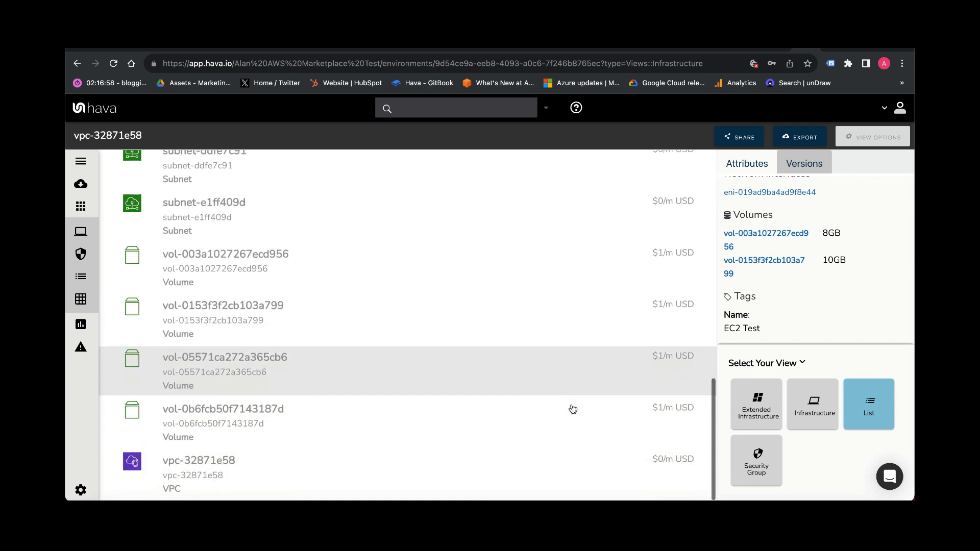
pyautogui.scroll(13, 573, 409)
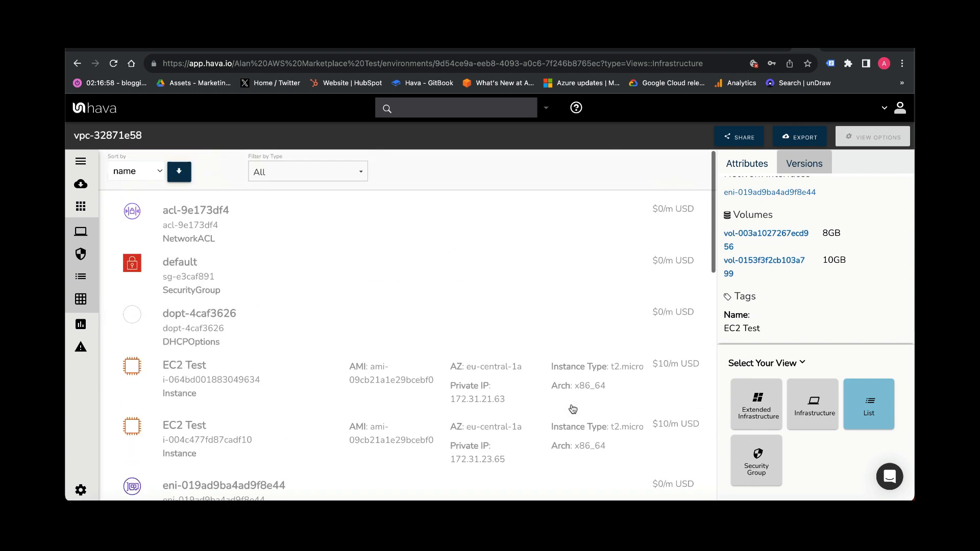